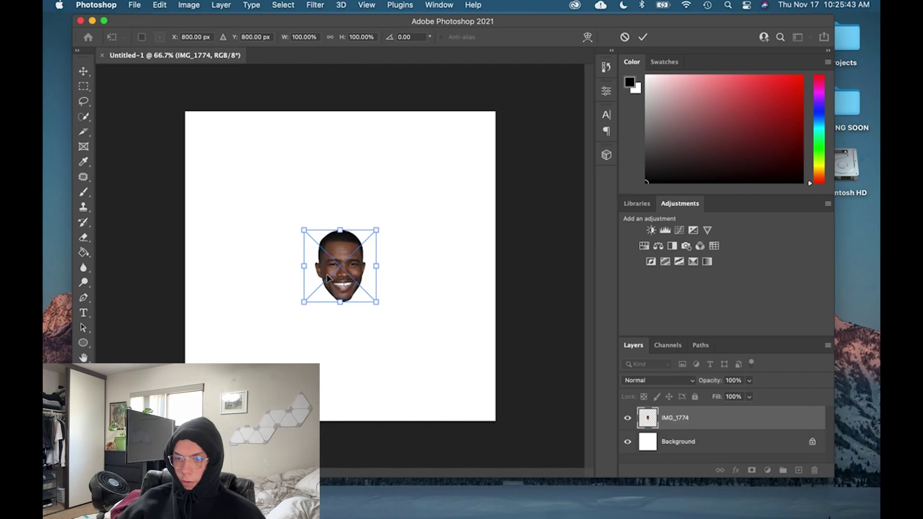
# Scale the placed face image proportionally to about 398% so it nearly fills the canvas, and commit the transform
pyautogui.moveTo(375, 230); pyautogui.dragTo(592, 64)
pyautogui.moveTo(471, 179); pyautogui.dragTo(379, 286)
pyautogui.moveTo(469, 144); pyautogui.dragTo(500, 117)
pyautogui.moveTo(425, 247); pyautogui.dragTo(414, 254)
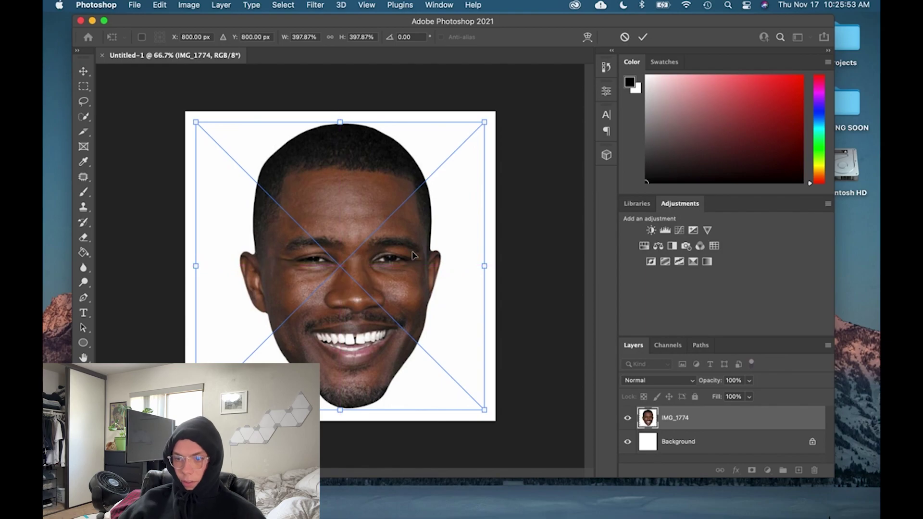
pyautogui.click(642, 37)
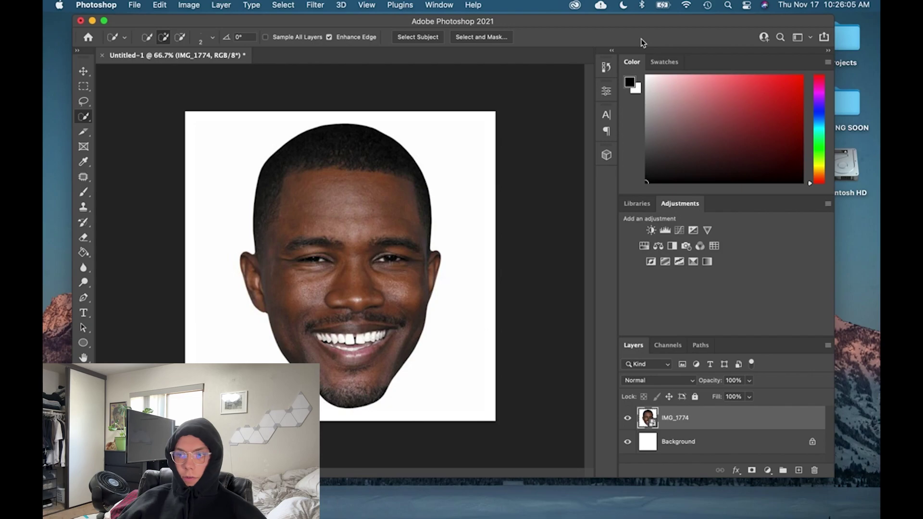
# Select the face with Select Subject and set the selection's Smooth value to 56 in Select and Mask
pyautogui.click(420, 38)
pyautogui.click(417, 39)
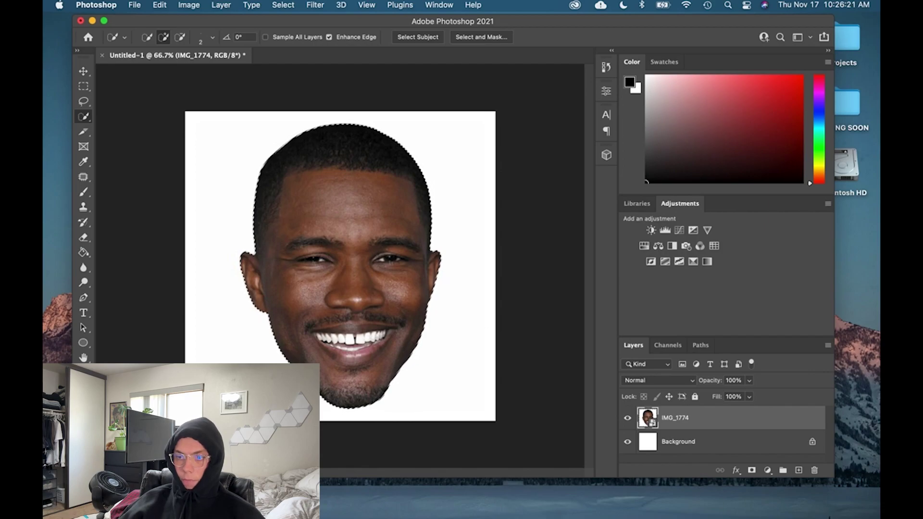
pyautogui.click(481, 38)
pyautogui.scroll(-4, 740, 377)
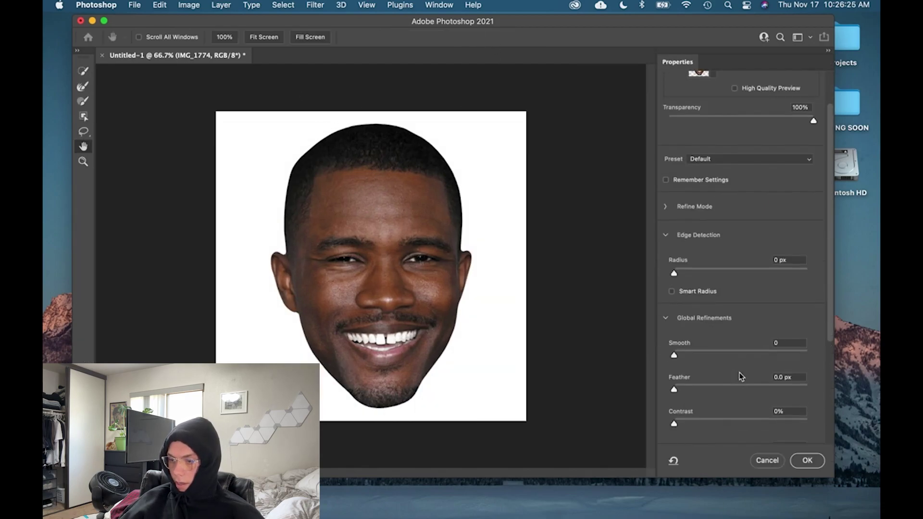
pyautogui.moveTo(674, 340); pyautogui.dragTo(750, 345)
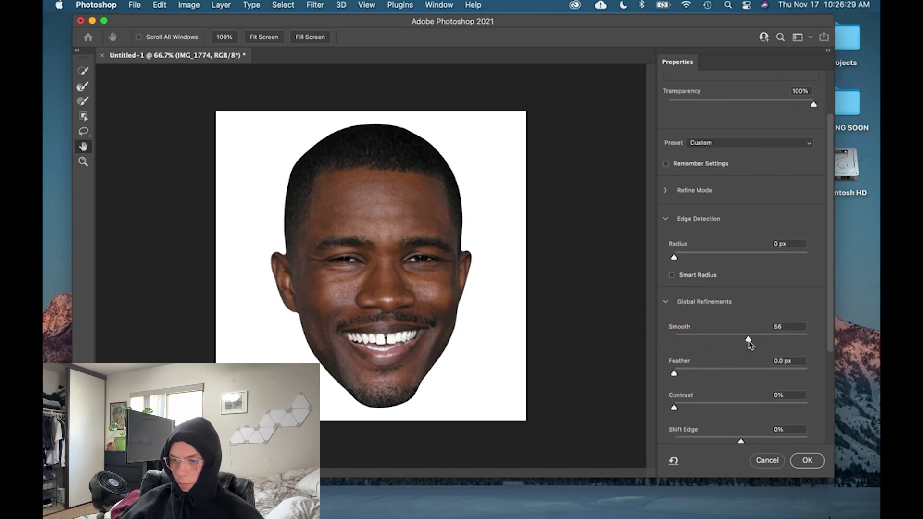
pyautogui.scroll(-8, 716, 347)
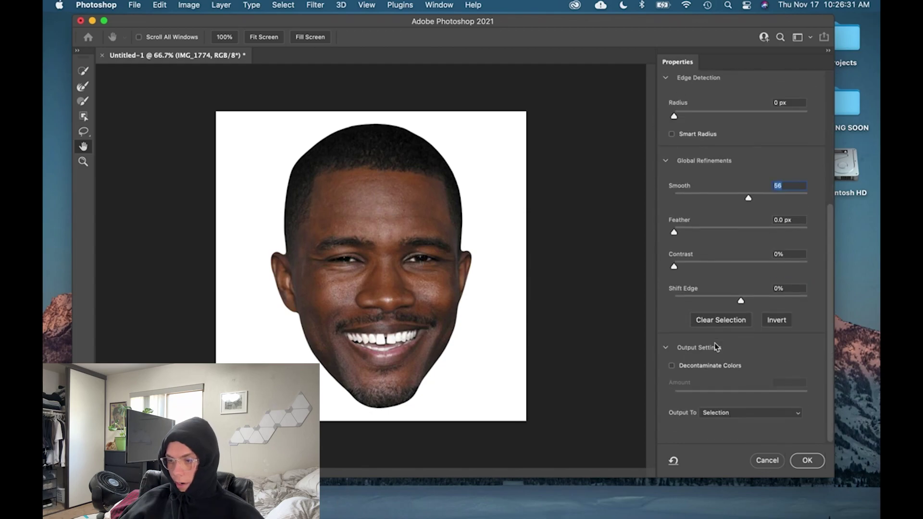
# Output the refined face selection as a layer mask on the IMG_1774 layer
pyautogui.click(738, 413)
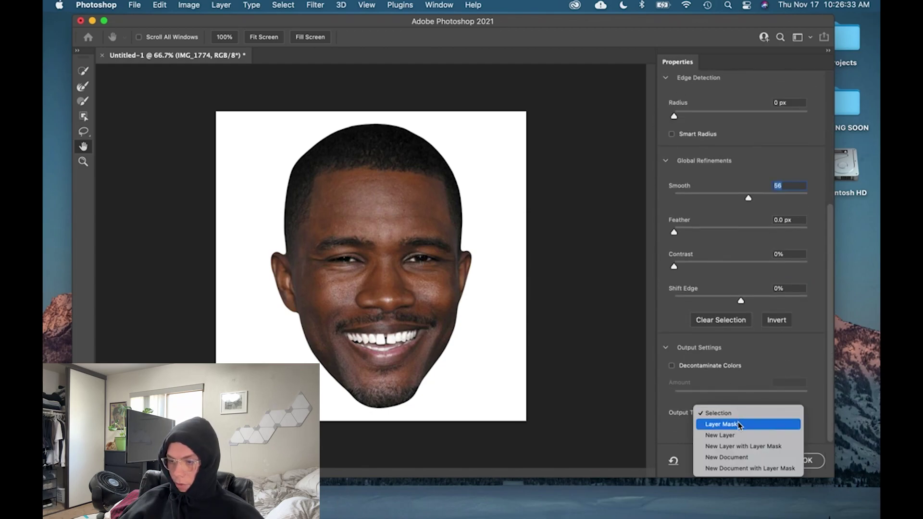
pyautogui.click(739, 425)
pyautogui.click(808, 461)
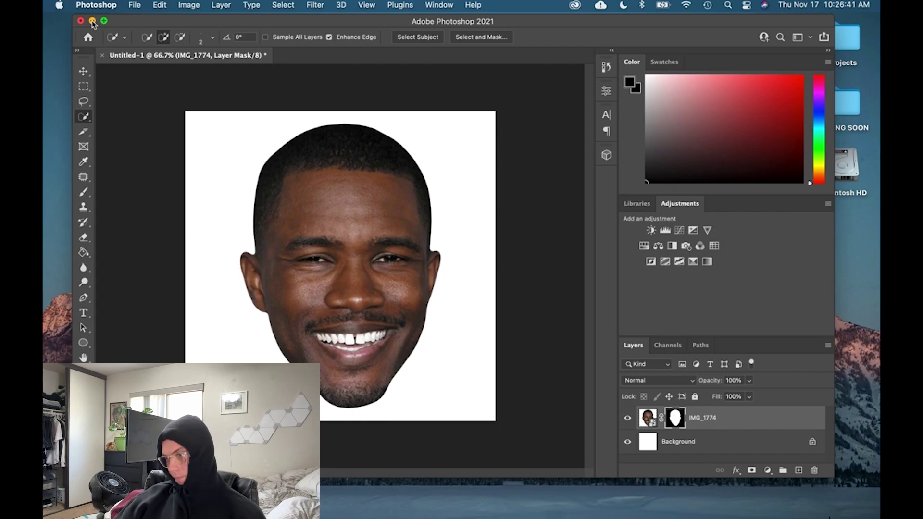
# Switch to Illustrator 27.0 through Creative Cloud and create a new 1080 x 1080 px RGB document
pyautogui.click(93, 21)
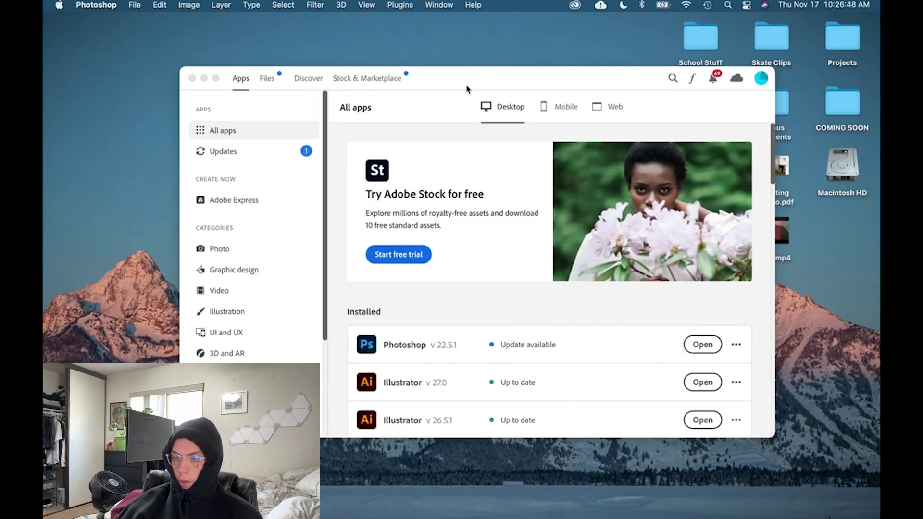
pyautogui.click(466, 90)
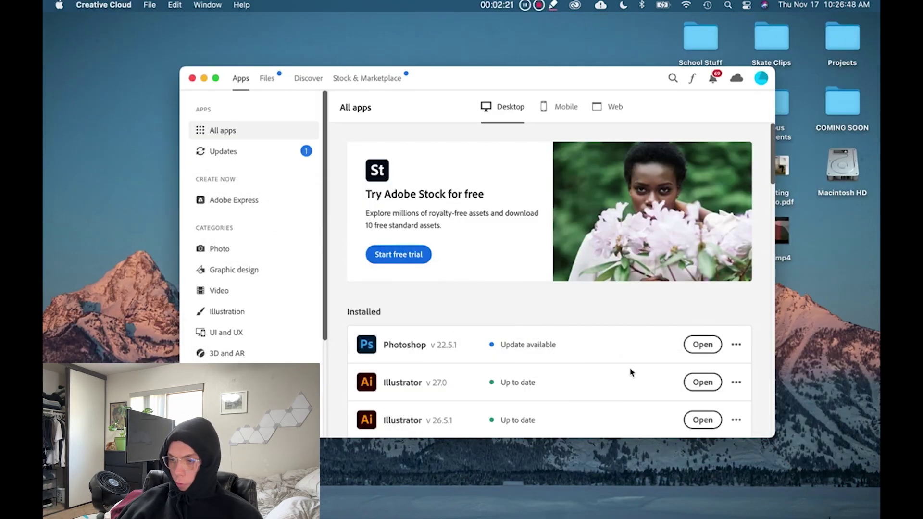
pyautogui.click(704, 383)
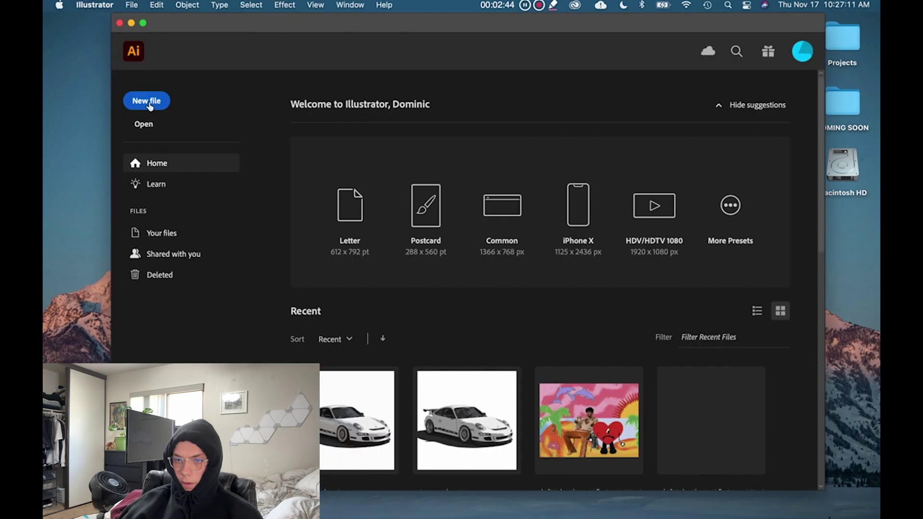
pyautogui.click(144, 99)
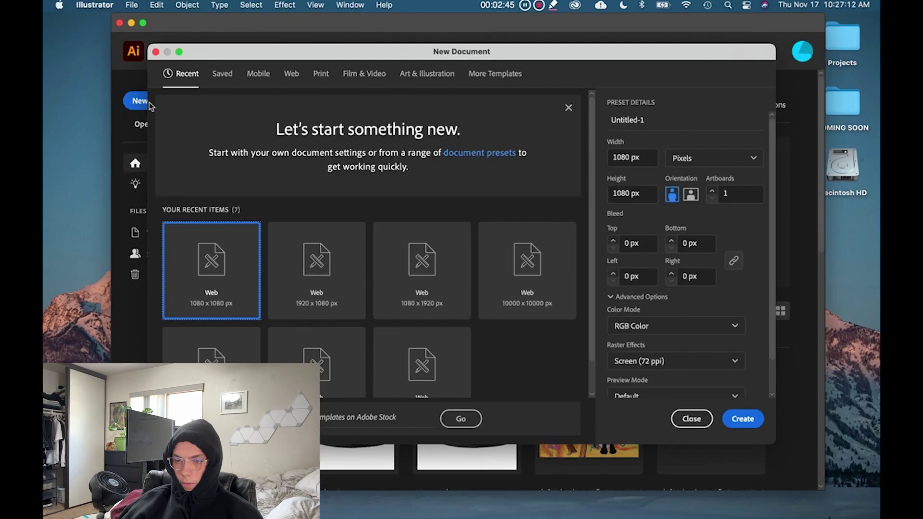
pyautogui.click(752, 422)
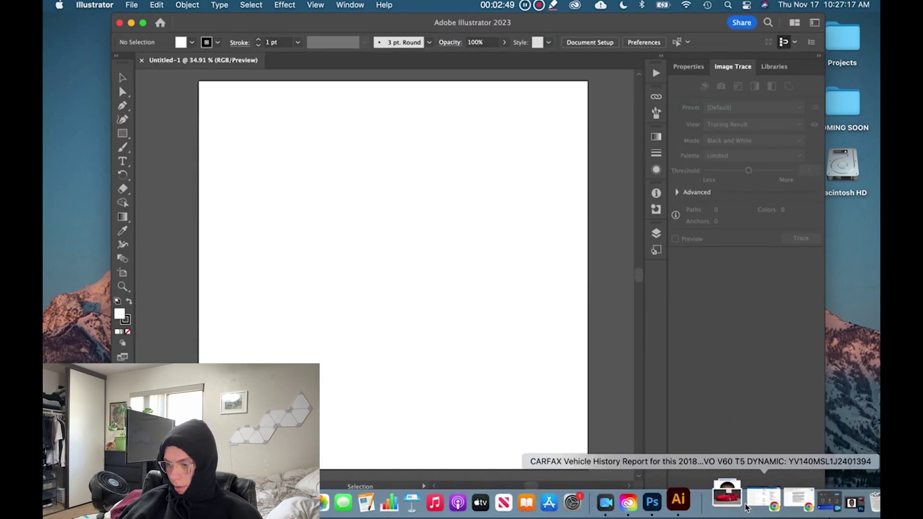
# Place the face photo IMG_1774.JPG on the artboard, enlarge it to nearly fill the artboard and center it
pyautogui.click(735, 503)
pyautogui.moveTo(746, 409); pyautogui.dragTo(349, 354)
pyautogui.moveTo(393, 288); pyautogui.dragTo(590, 88)
pyautogui.moveTo(492, 273); pyautogui.dragTo(457, 292)
pyautogui.scroll(-2, 457, 292)
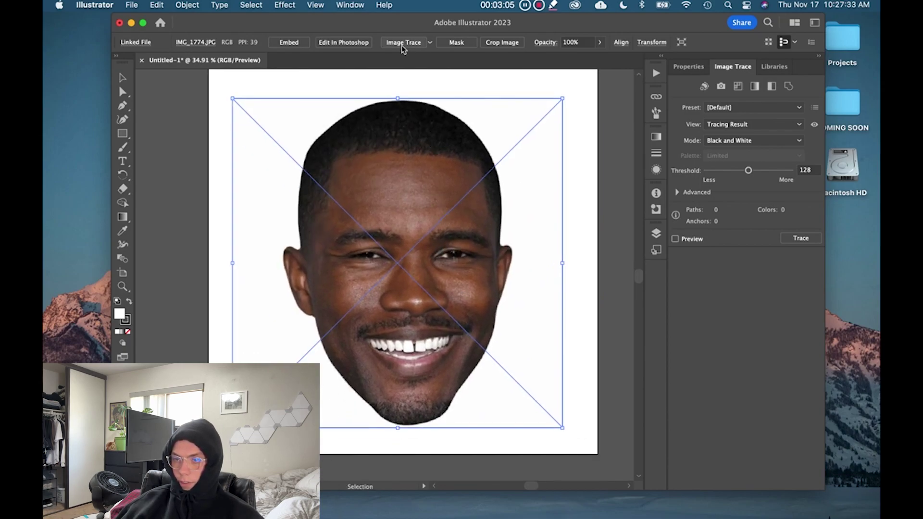
# Apply Image Trace to the face photo with the Low Fidelity Photo preset
pyautogui.click(430, 44)
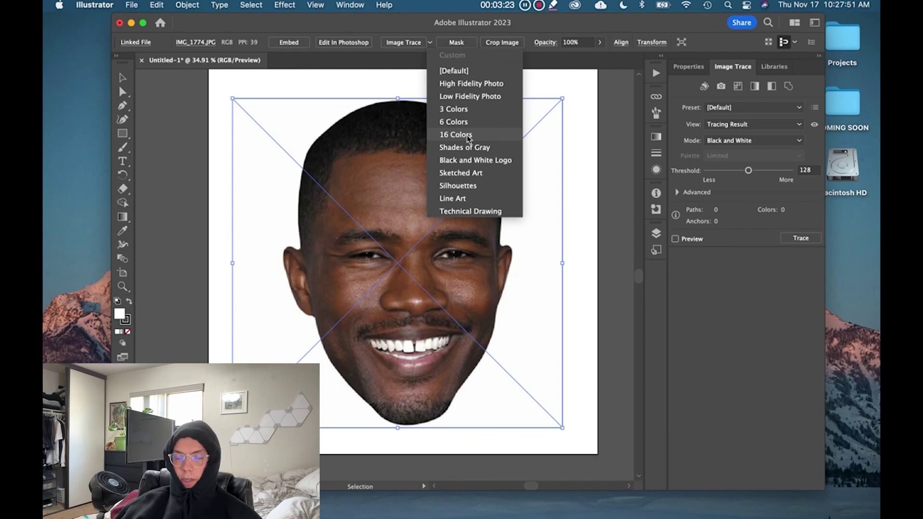
pyautogui.click(475, 103)
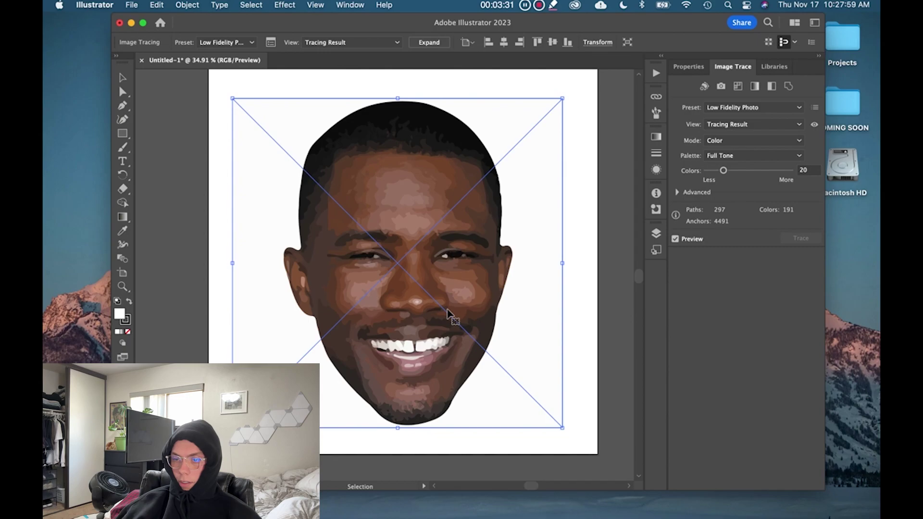
# Examine the Low Fidelity Photo tracing up close around the eyes, nose and cheek, and as a whole
pyautogui.scroll(1, 411, 266)
pyautogui.scroll(5, 411, 265)
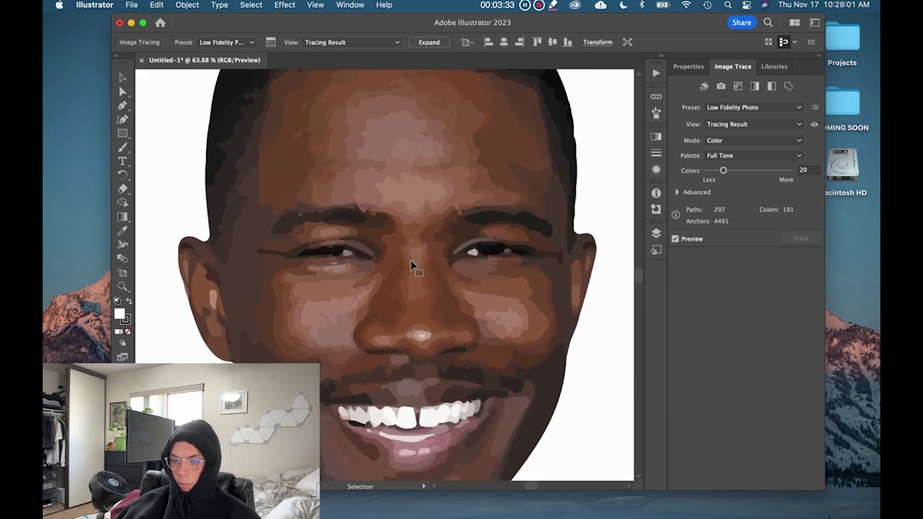
pyautogui.scroll(-5, 412, 265)
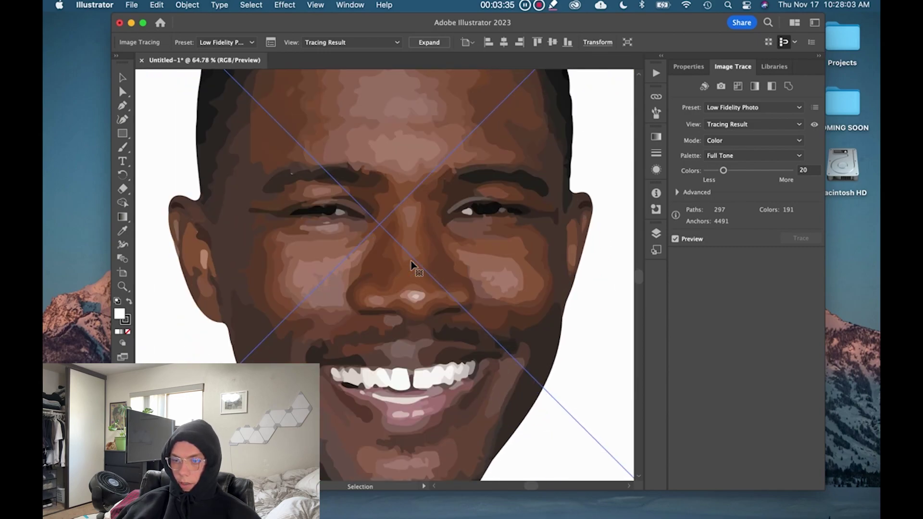
pyautogui.hscroll(-3, 332, 302)
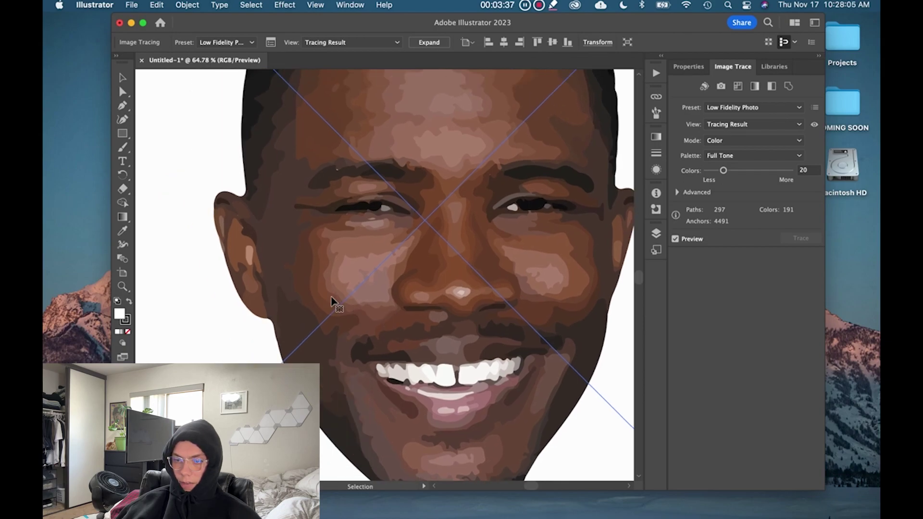
pyautogui.scroll(5, 337, 267)
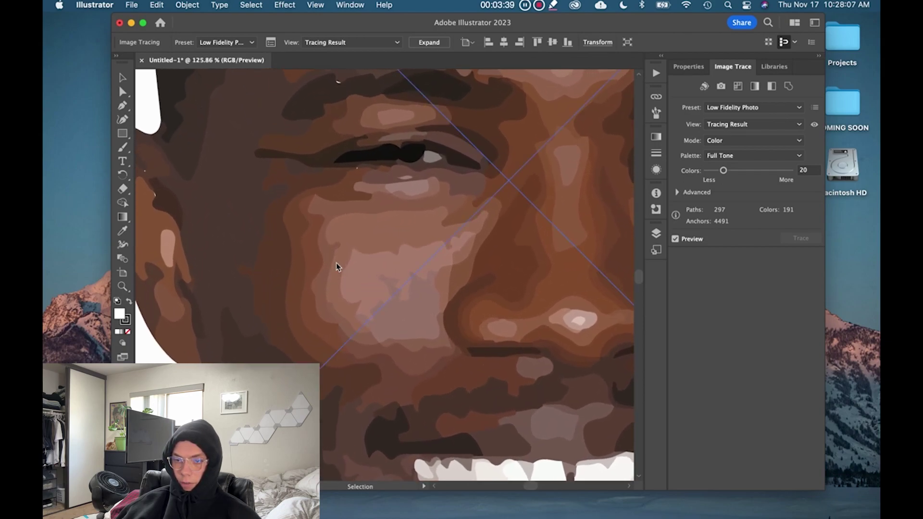
pyautogui.scroll(10, 325, 260)
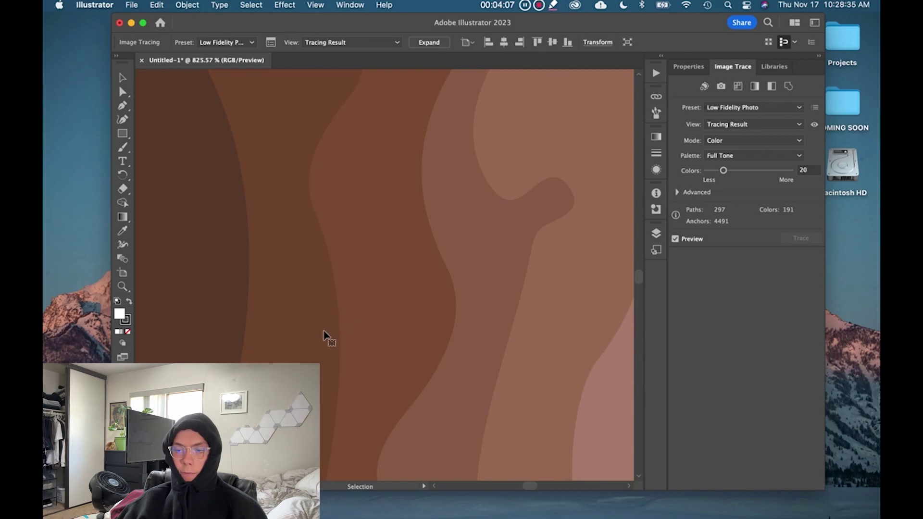
pyautogui.scroll(-10, 353, 332)
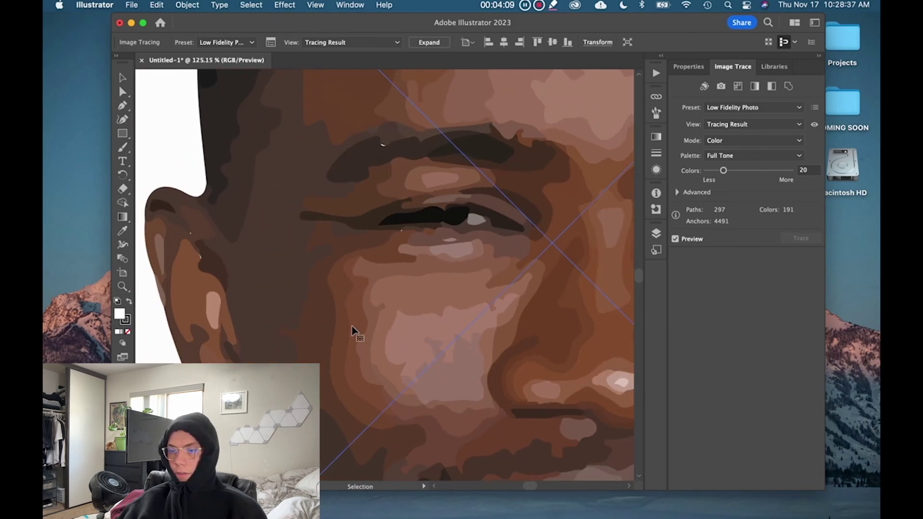
pyautogui.scroll(-2, 353, 331)
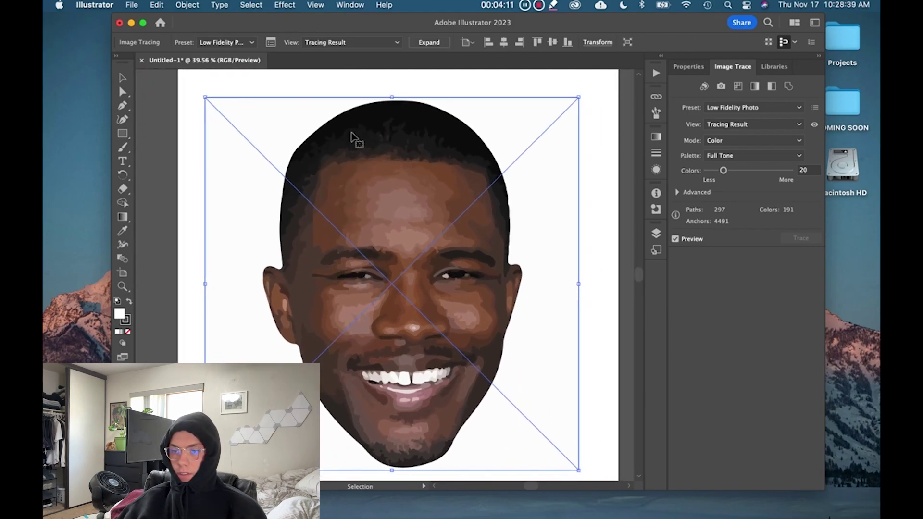
# Change the face tracing to the 6 Colors preset
pyautogui.click(221, 43)
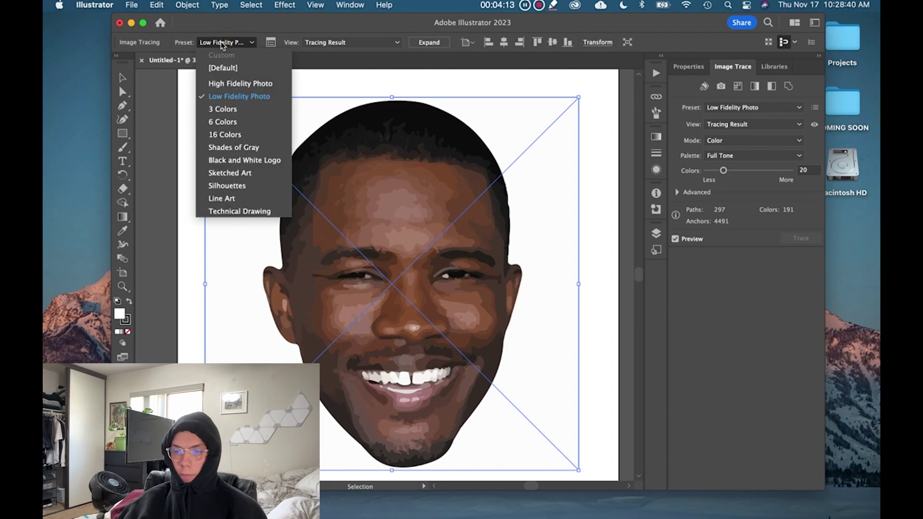
pyautogui.click(237, 124)
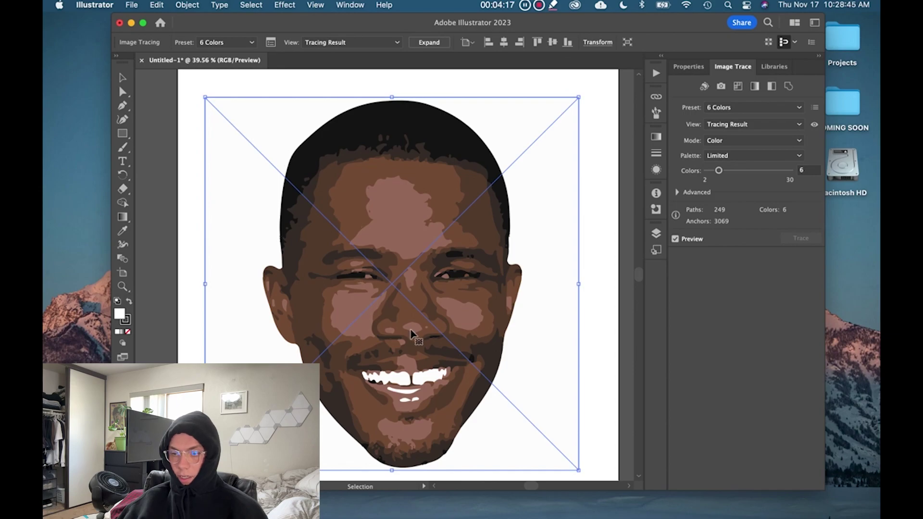
# Examine the color shapes of the 6 Colors tracing on the hair, forehead, eyes, nose and mouth
pyautogui.scroll(3, 411, 333)
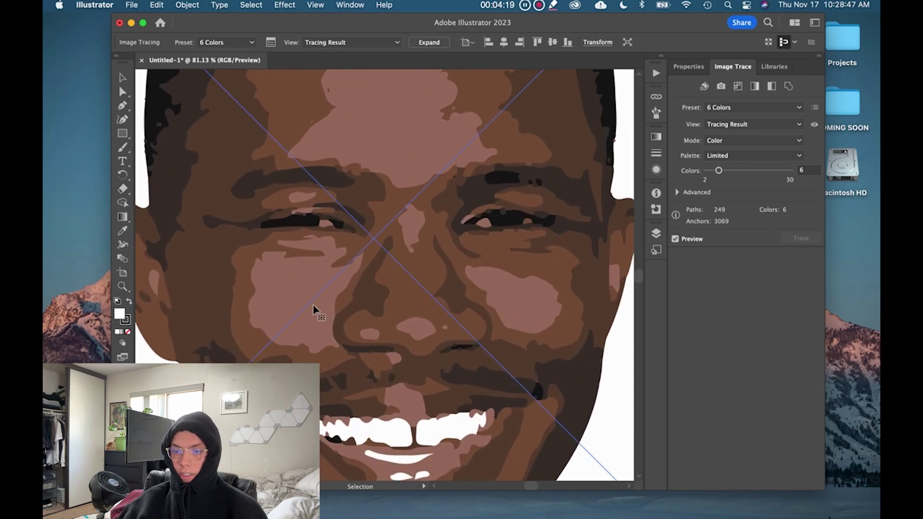
pyautogui.scroll(5, 312, 309)
pyautogui.scroll(5, 313, 309)
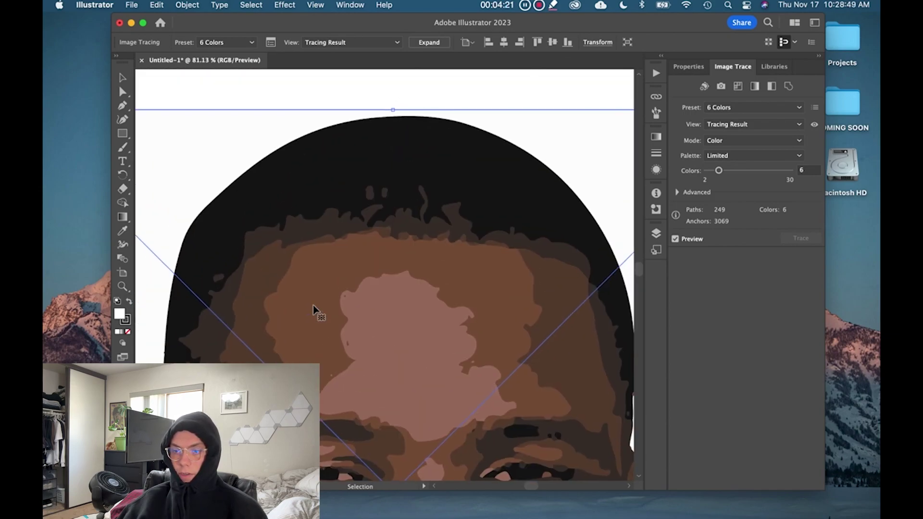
pyautogui.scroll(-10, 312, 309)
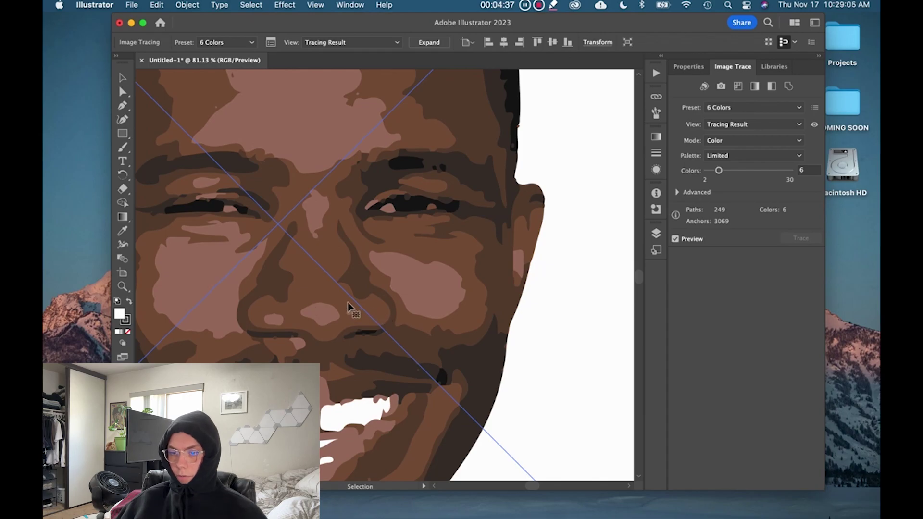
pyautogui.hscroll(-3, 351, 309)
pyautogui.scroll(-2, 350, 310)
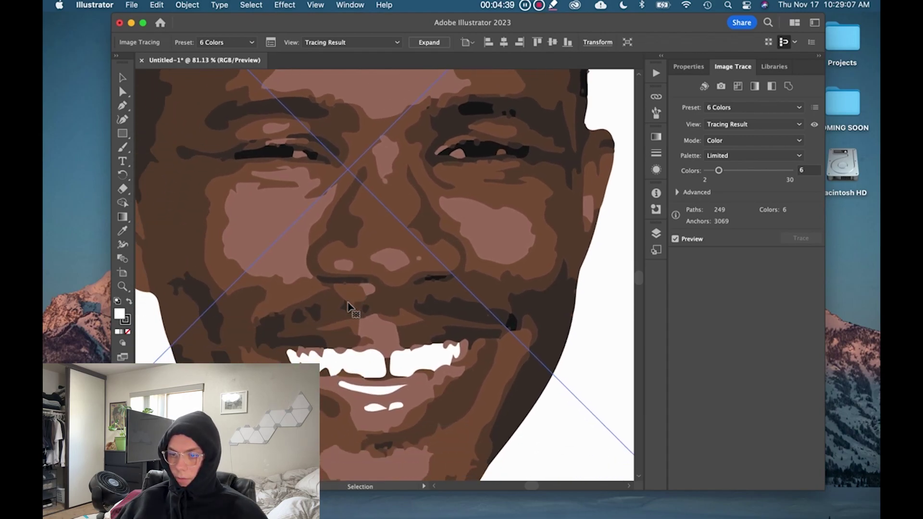
pyautogui.scroll(-5, 351, 308)
pyautogui.scroll(1, 350, 308)
pyautogui.hscroll(-1, 351, 308)
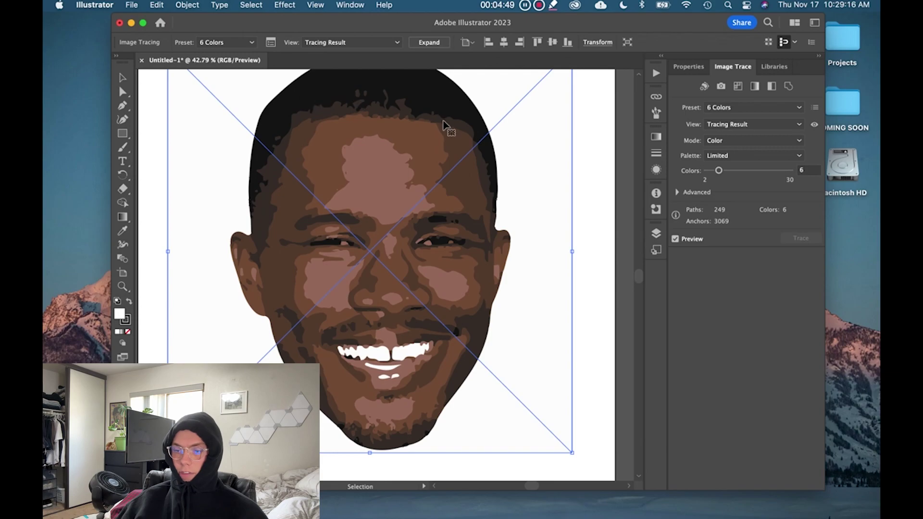
pyautogui.scroll(2, 379, 357)
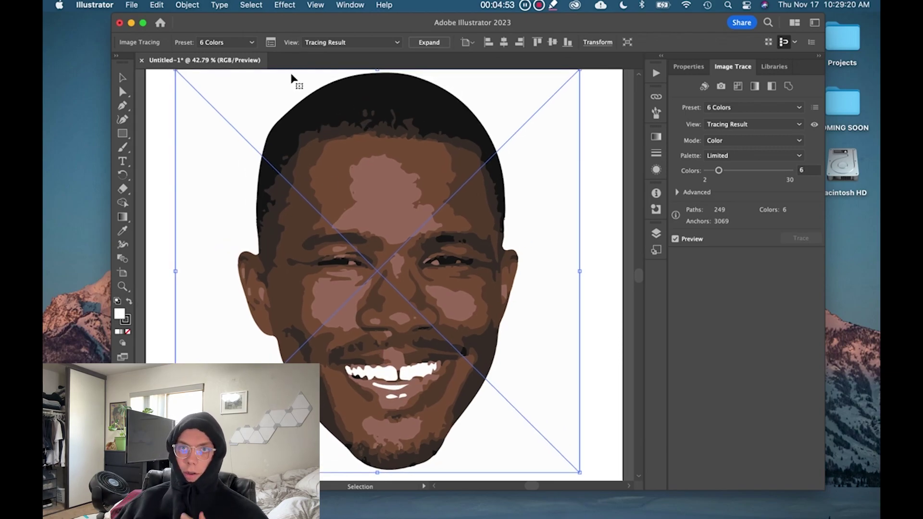
# Try the 16 Colors preset on the face tracing, and reduce its number of colors to 5
pyautogui.click(243, 43)
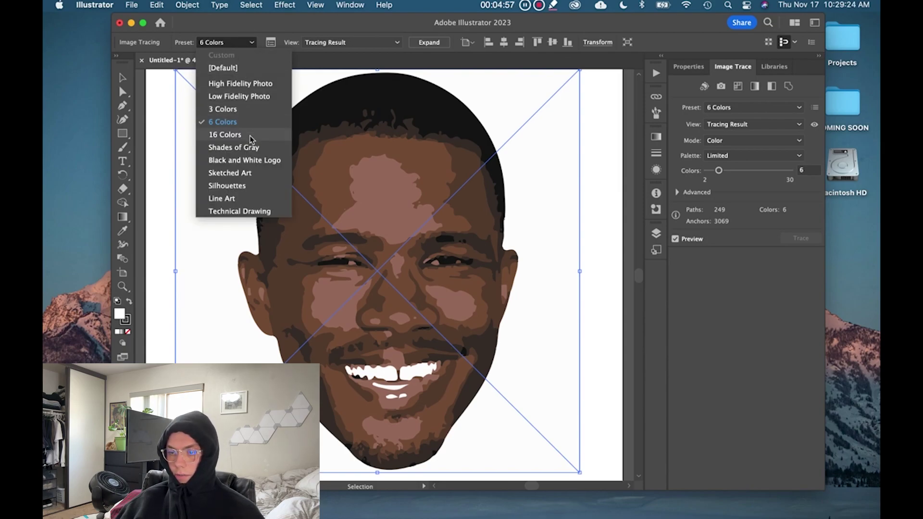
pyautogui.click(225, 135)
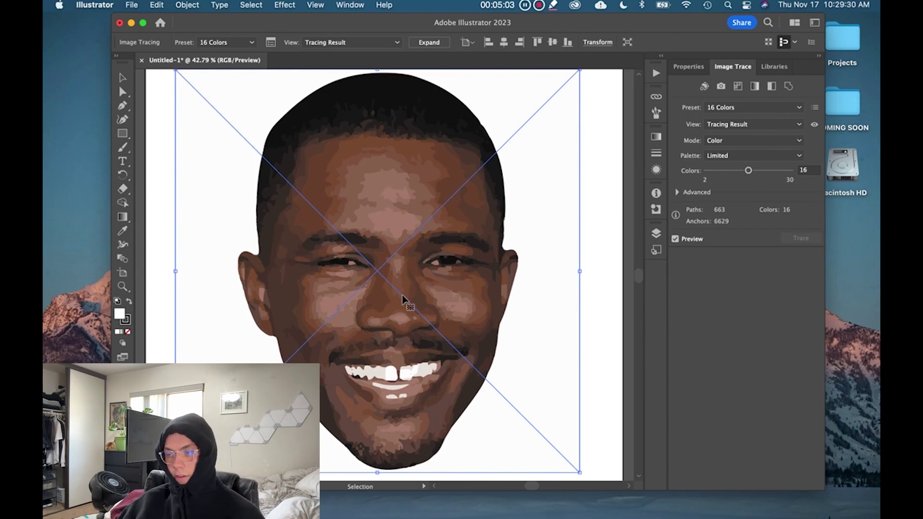
pyautogui.click(811, 172)
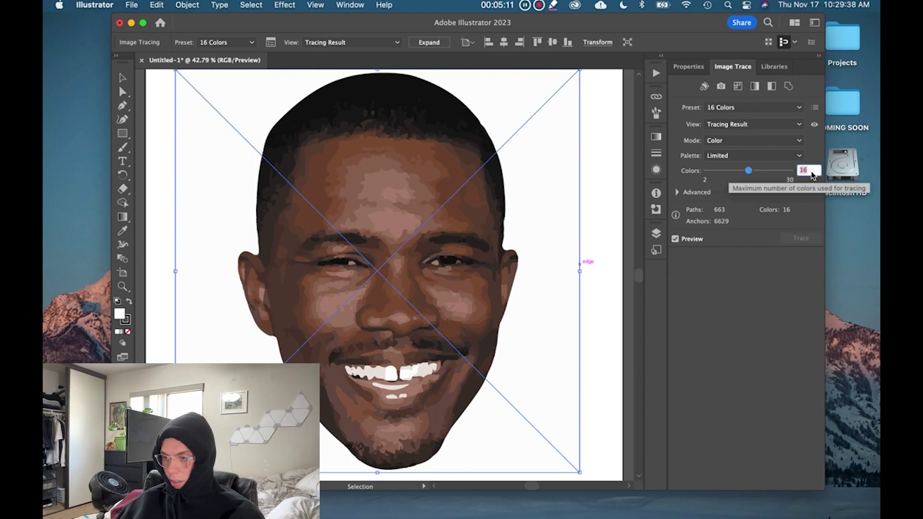
pyautogui.write('5')
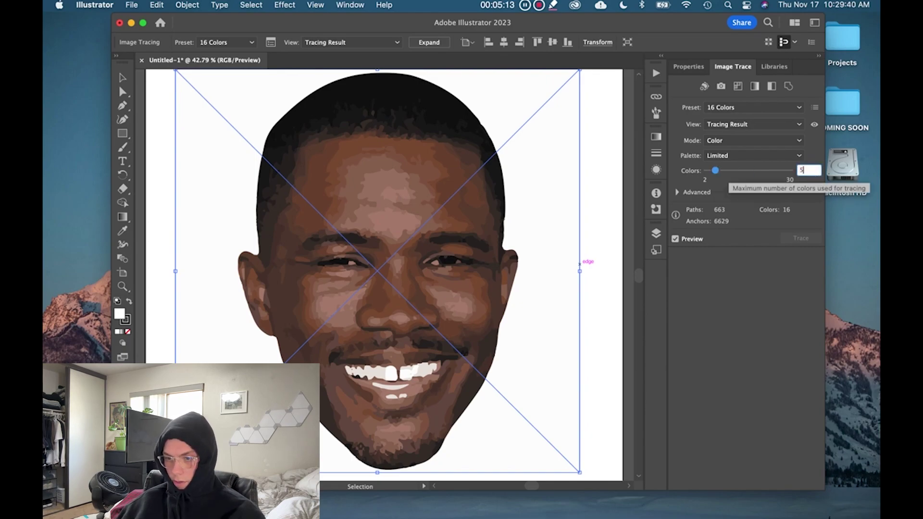
pyautogui.press('Return')
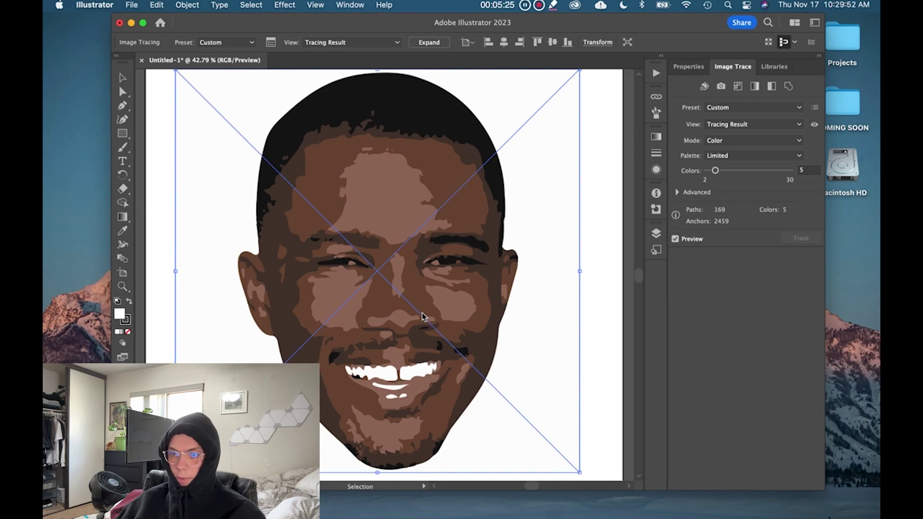
# Switch the face tracing to the Low Fidelity Photo preset and examine its eye shapes up close
pyautogui.click(235, 44)
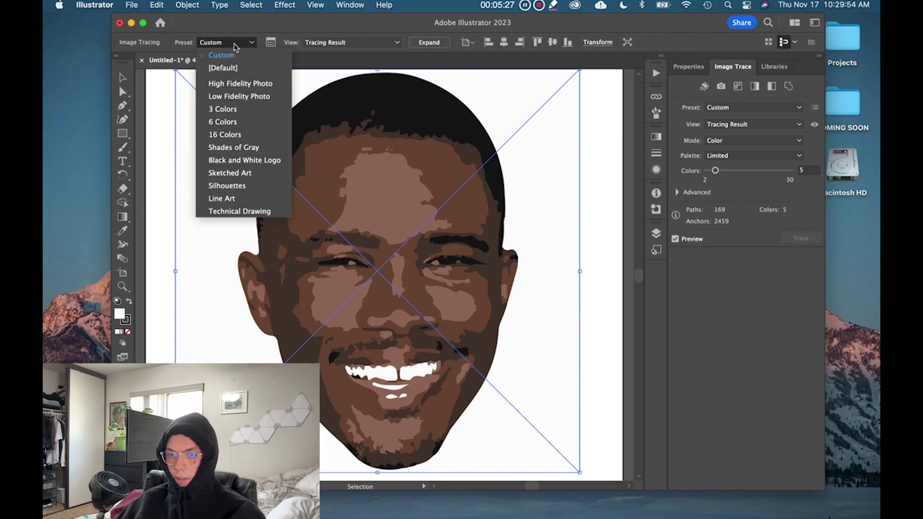
pyautogui.click(250, 97)
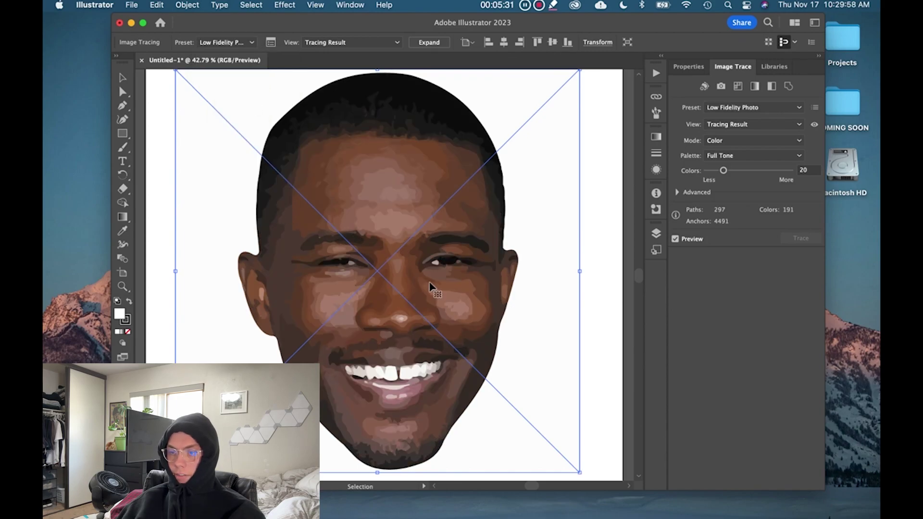
pyautogui.scroll(10, 430, 287)
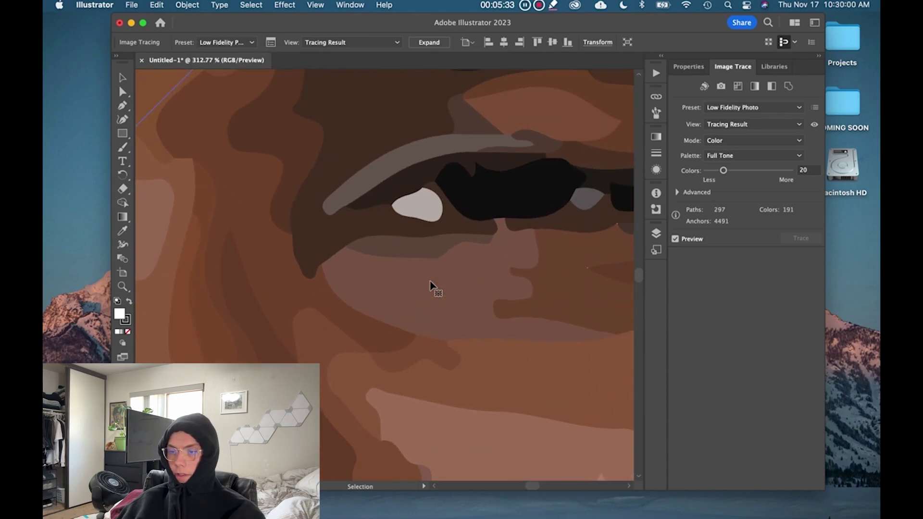
pyautogui.scroll(-3, 430, 286)
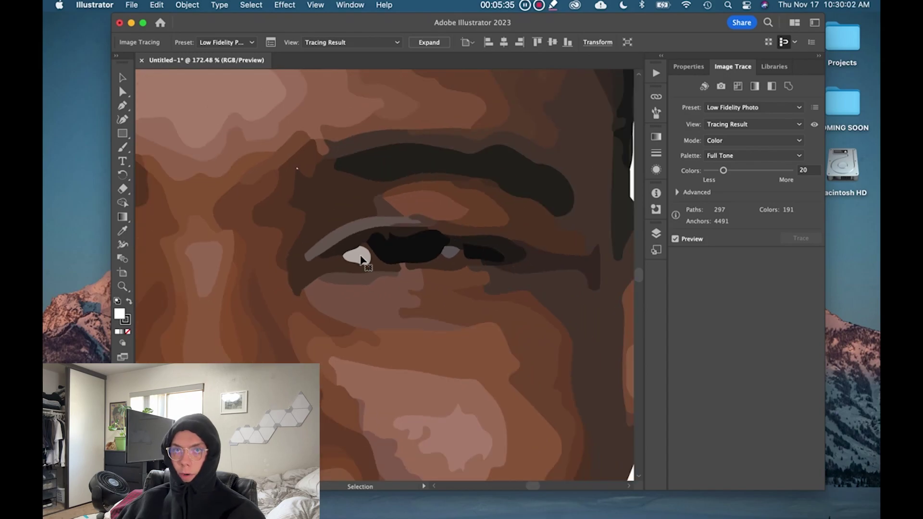
pyautogui.scroll(-5, 360, 260)
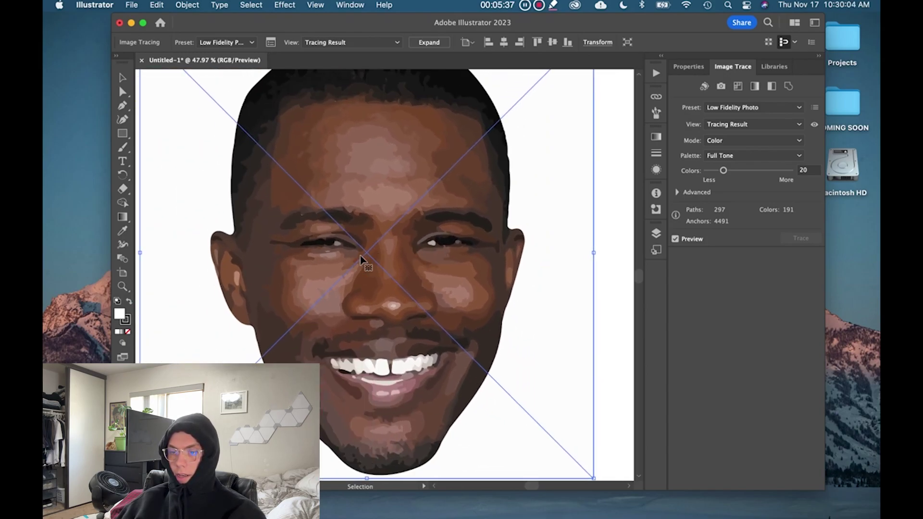
pyautogui.scroll(-2, 360, 259)
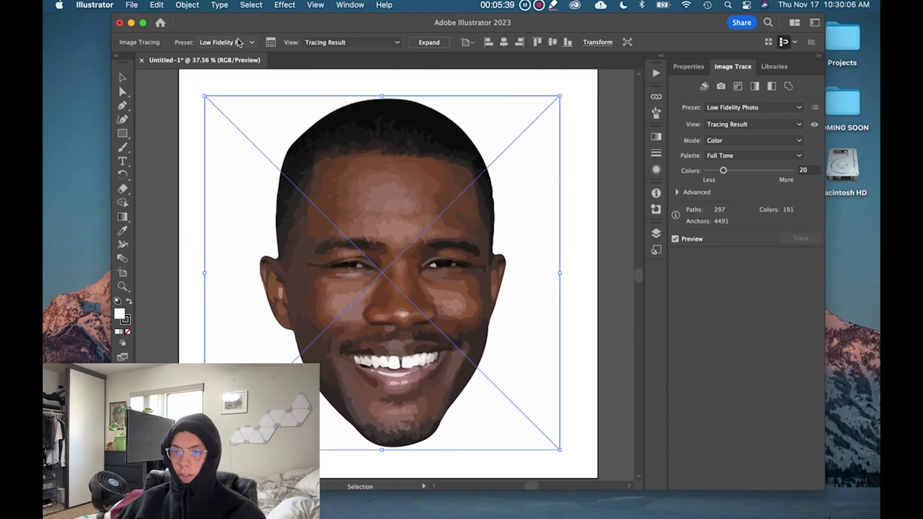
# Set the face tracing back to the 6 Colors preset and compare the shapes around the eye
pyautogui.click(238, 43)
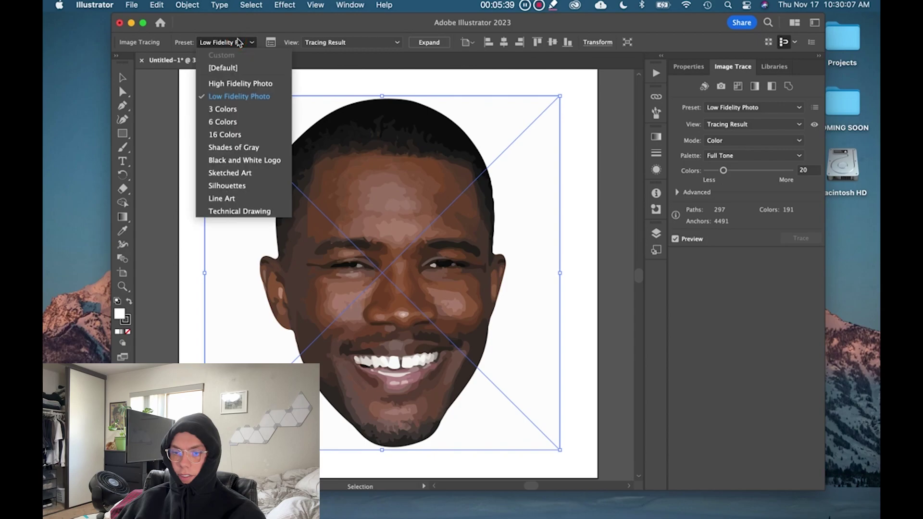
pyautogui.click(239, 127)
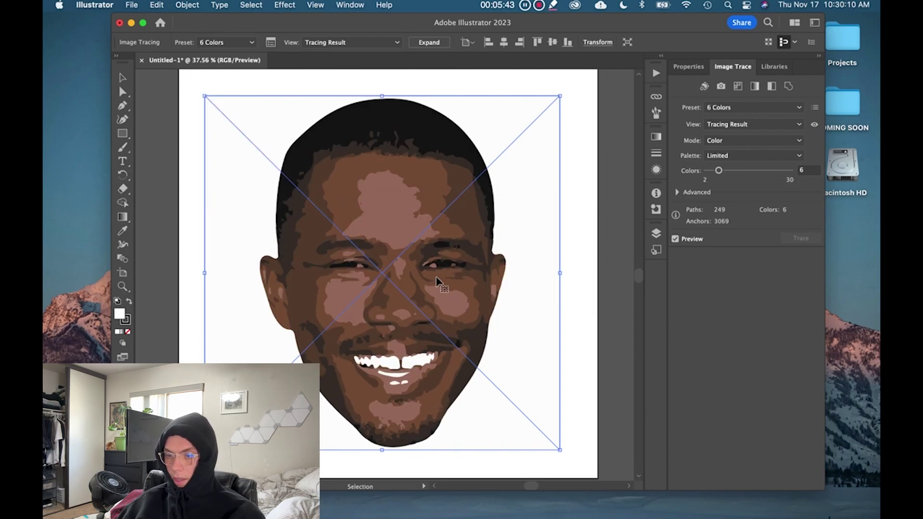
pyautogui.scroll(6, 437, 283)
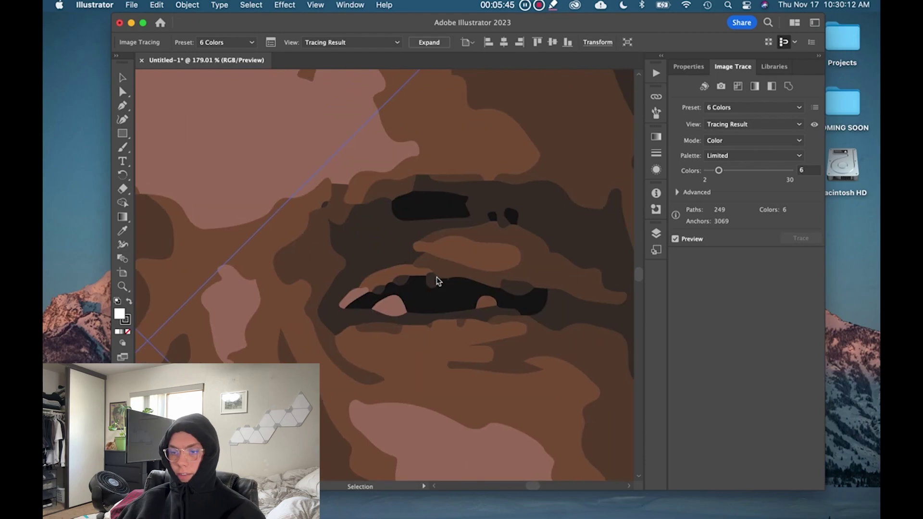
pyautogui.scroll(2, 387, 307)
pyautogui.scroll(-4, 390, 311)
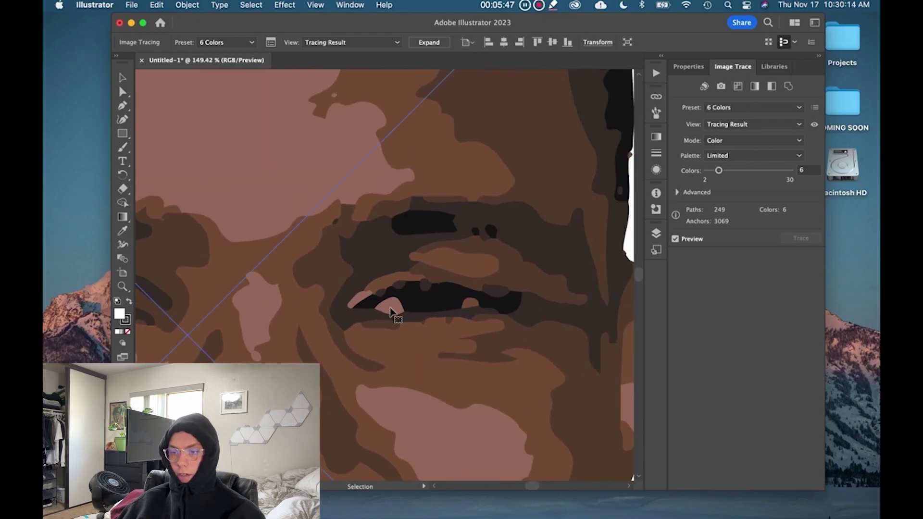
pyautogui.scroll(-6, 390, 311)
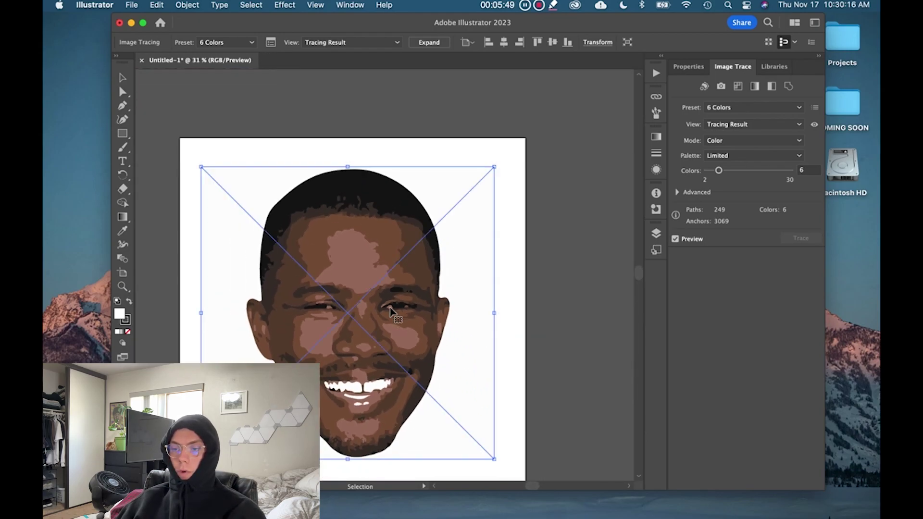
pyautogui.scroll(-2, 390, 311)
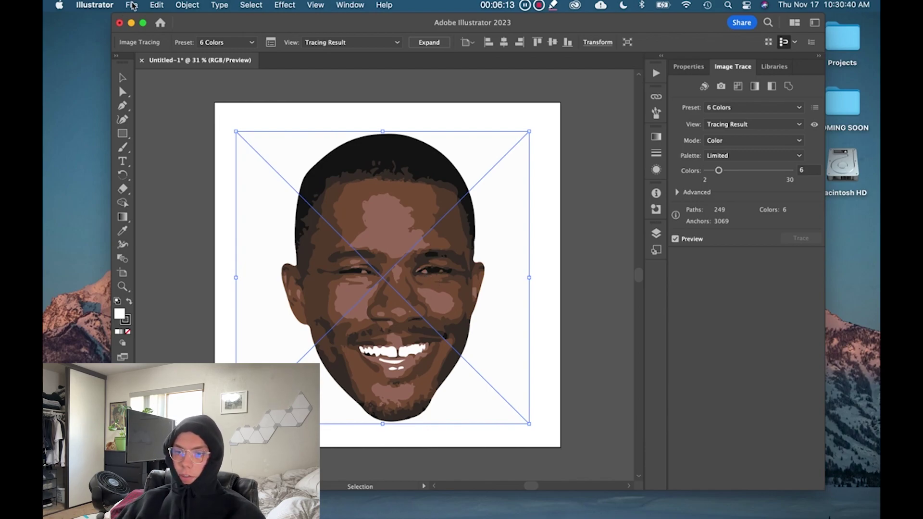
# Delete the traced face, and scale and position the bubba (1).webp photo to cover the artboard
pyautogui.press('Delete')
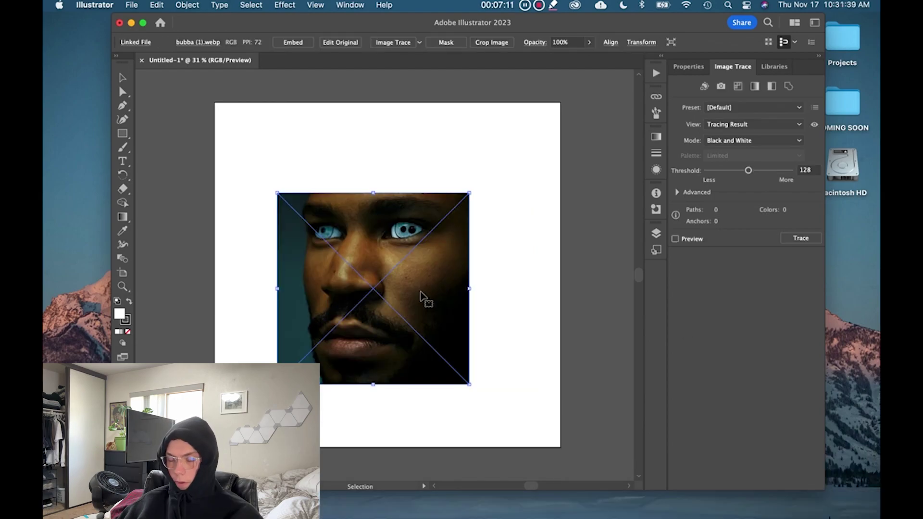
pyautogui.moveTo(432, 288); pyautogui.dragTo(368, 348)
pyautogui.moveTo(406, 256); pyautogui.dragTo(558, 99)
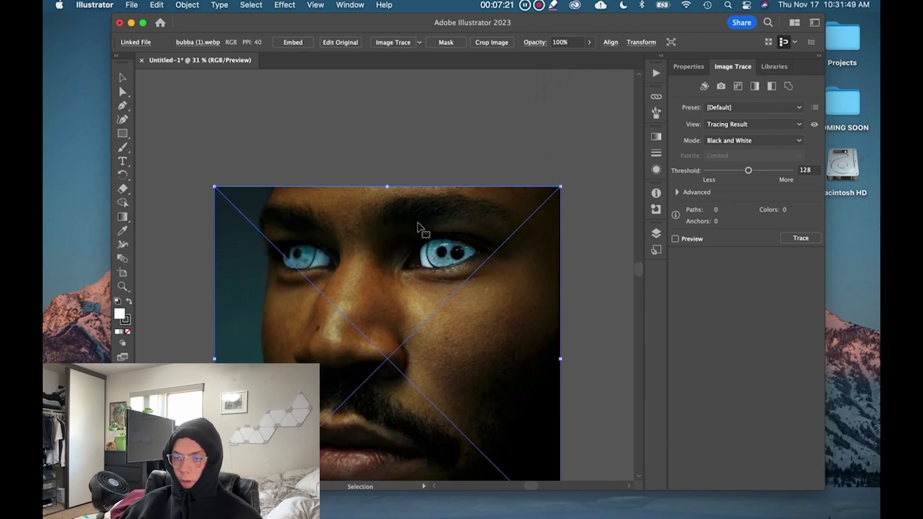
pyautogui.moveTo(420, 231); pyautogui.dragTo(387, 141)
# Apply Image Trace to the blue-eyed face photo with the 6 Colors preset
pyautogui.click(419, 42)
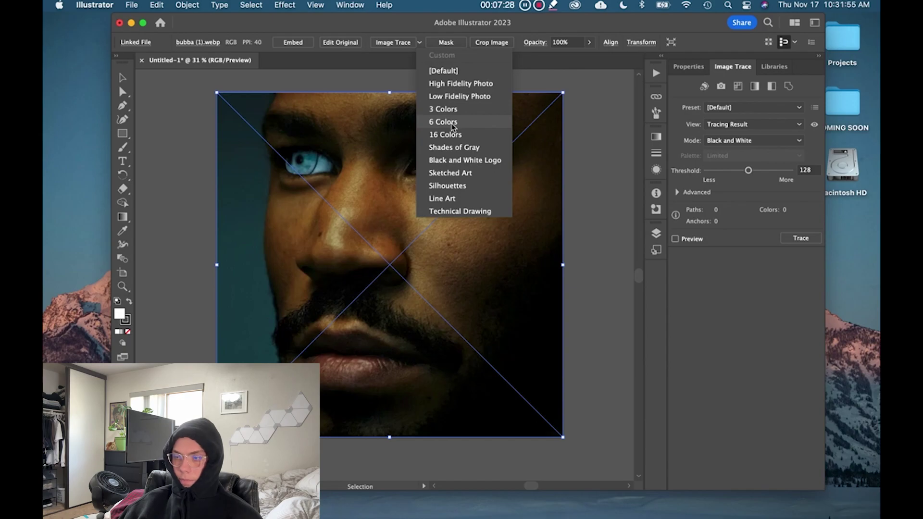
pyautogui.click(452, 124)
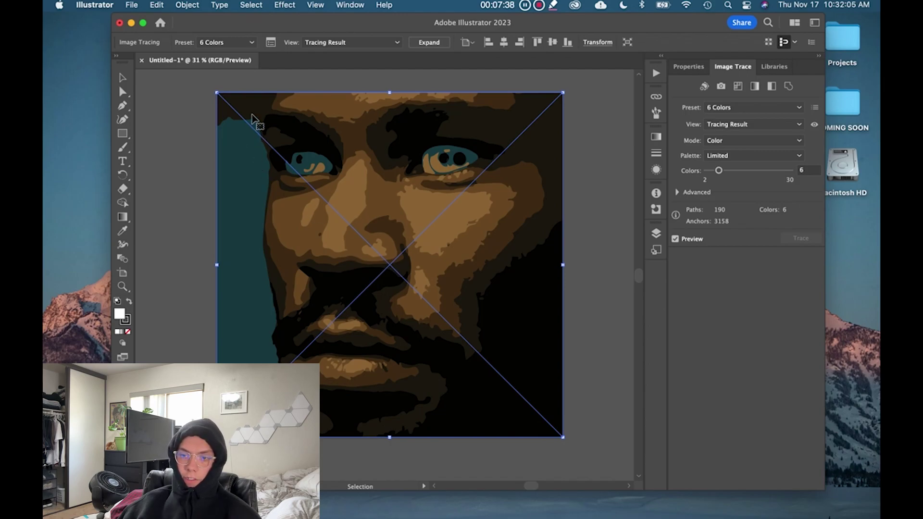
# Examine the 6 Colors tracing of the blue-eyed face around both eyes and the nose, and as a whole
pyautogui.scroll(5, 255, 120)
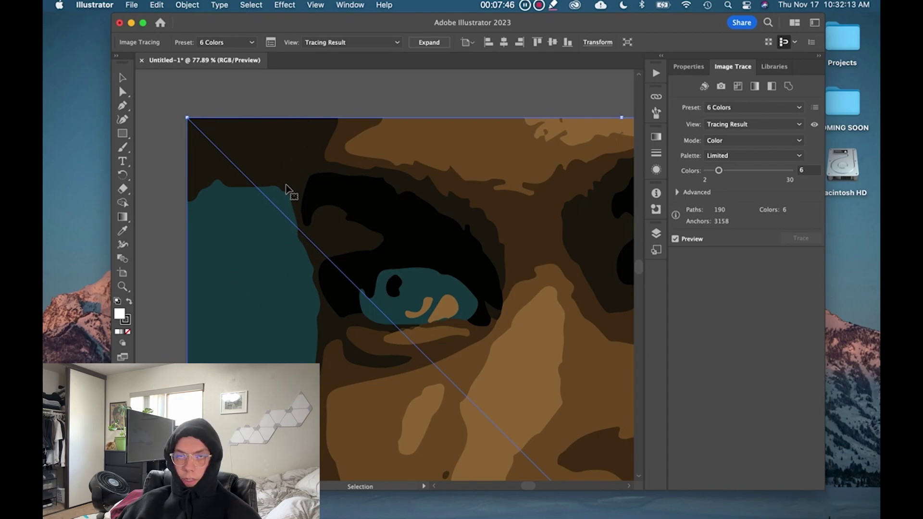
pyautogui.scroll(-2, 354, 312)
pyautogui.hscroll(2, 355, 311)
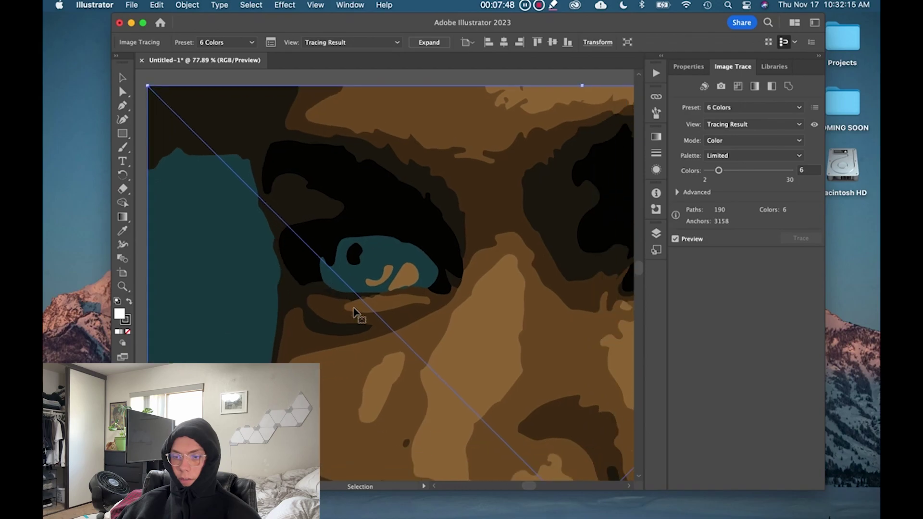
pyautogui.hscroll(6, 355, 312)
pyautogui.scroll(-2, 355, 312)
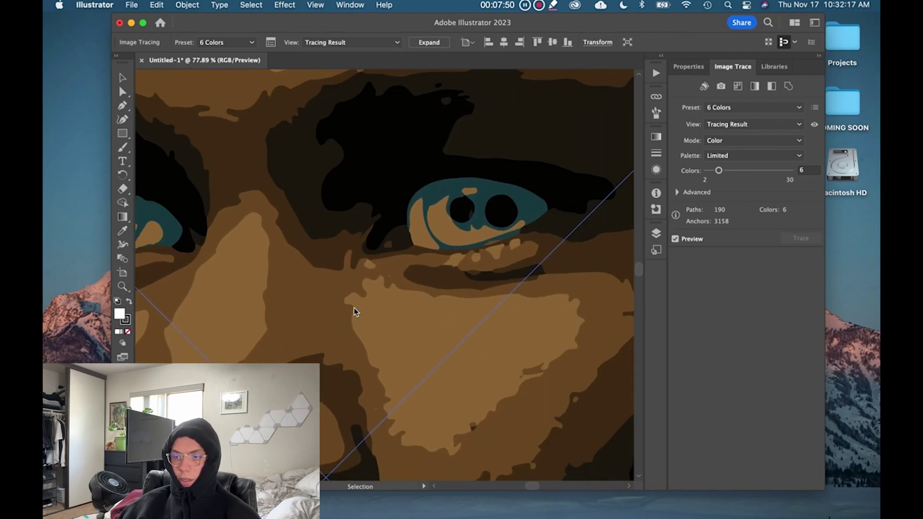
pyautogui.hscroll(-4, 355, 313)
pyautogui.scroll(1, 355, 312)
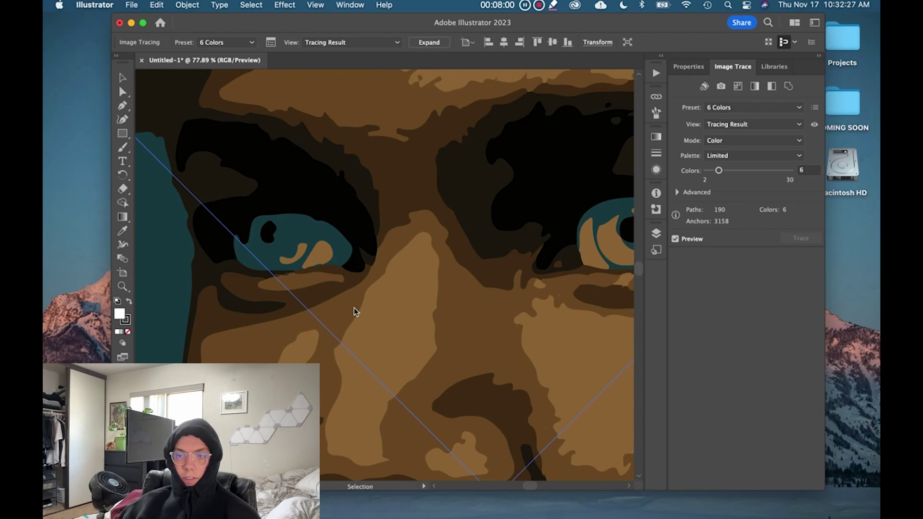
pyautogui.scroll(-10, 354, 311)
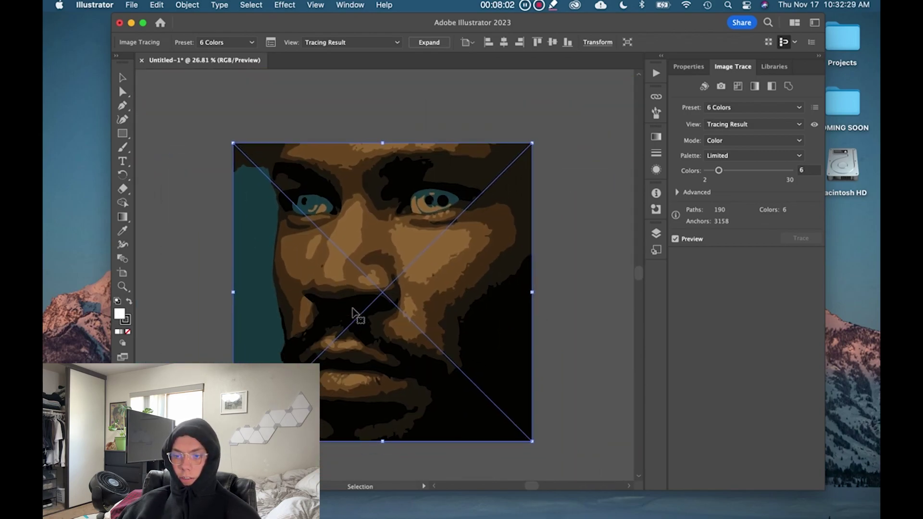
pyautogui.scroll(-1, 355, 310)
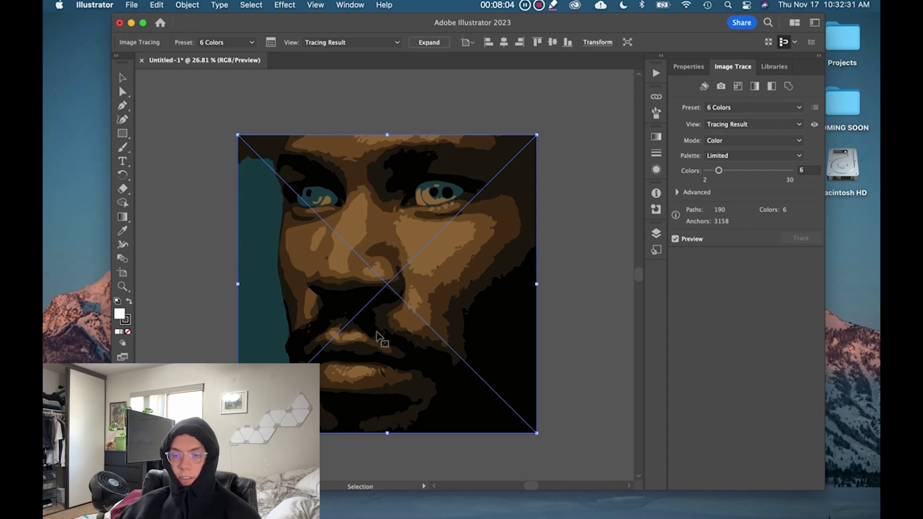
pyautogui.scroll(3, 378, 337)
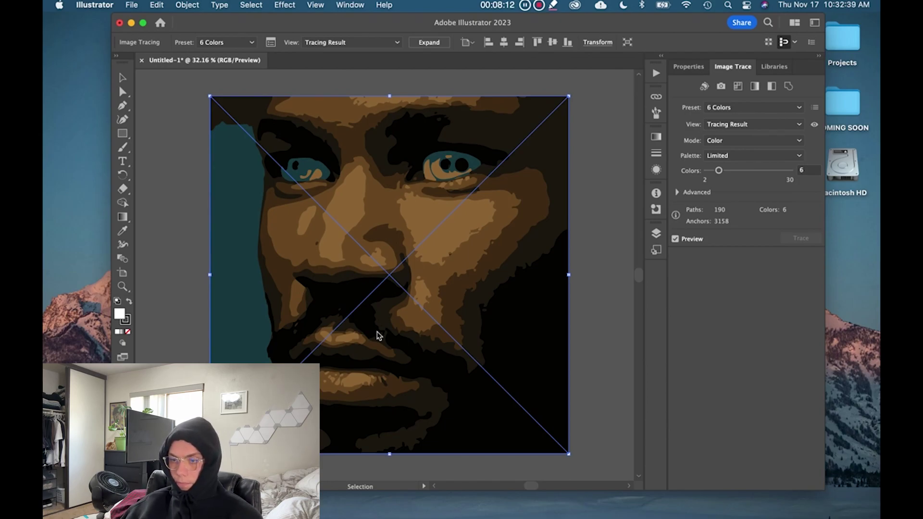
pyautogui.hscroll(-1, 378, 337)
pyautogui.scroll(-1, 379, 337)
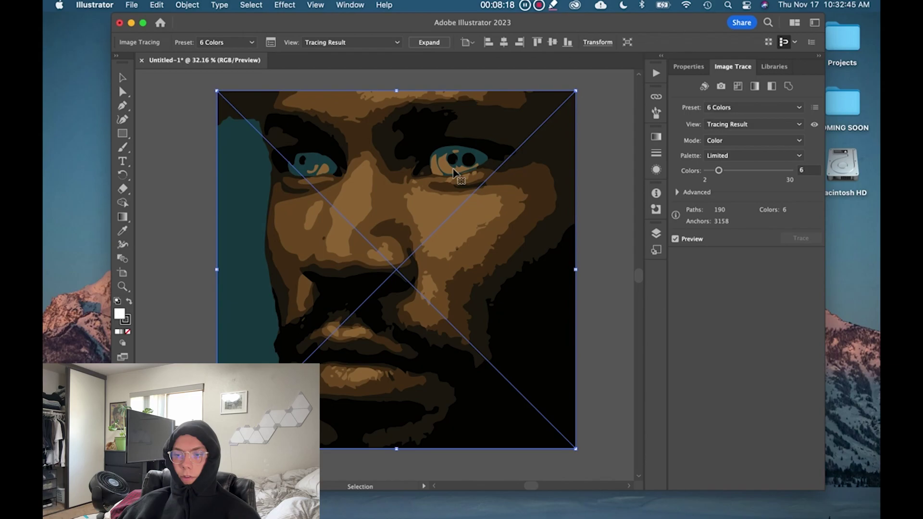
# Switch the blue-eyed face tracing to the Low Fidelity Photo preset and examine the eye and cheek up close
pyautogui.click(235, 42)
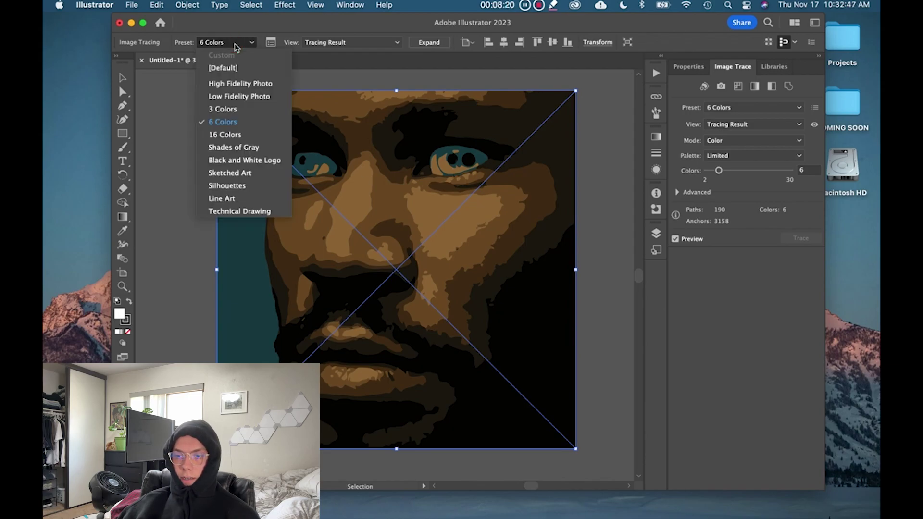
pyautogui.click(249, 97)
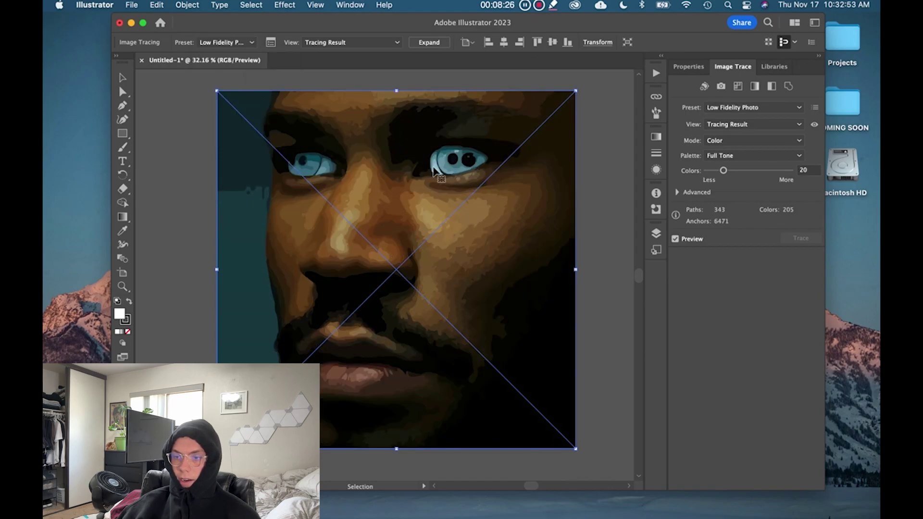
pyautogui.press('super+shift+a')
pyautogui.scroll(1, 442, 170)
pyautogui.scroll(6, 442, 171)
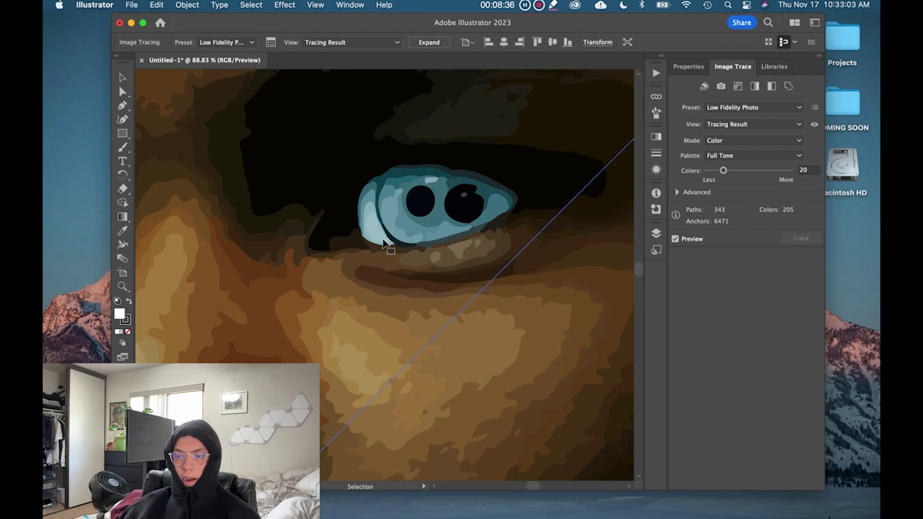
pyautogui.scroll(-10, 383, 239)
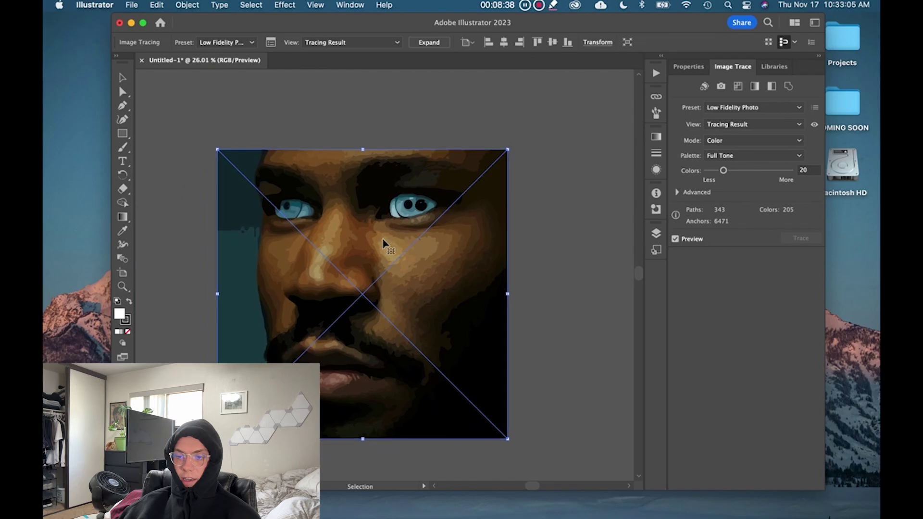
# Return the blue-eyed face tracing to the 6 Colors preset
pyautogui.click(226, 42)
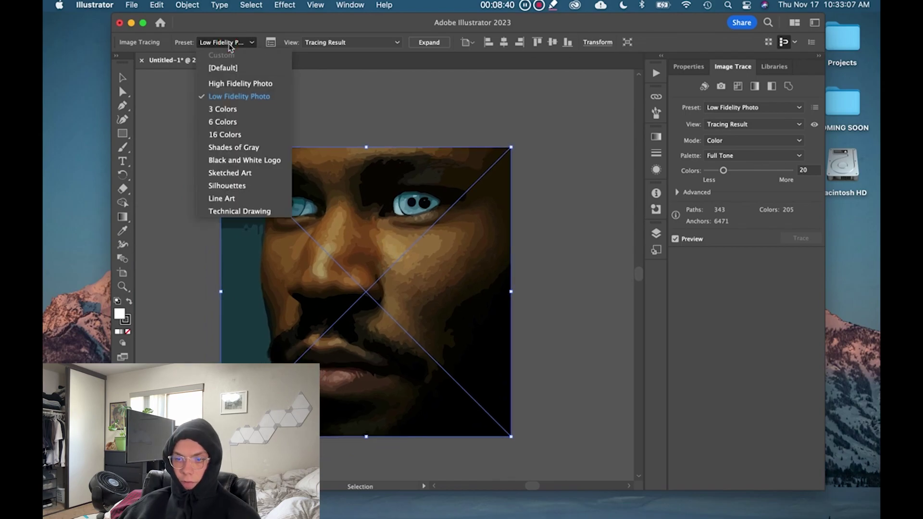
pyautogui.click(250, 125)
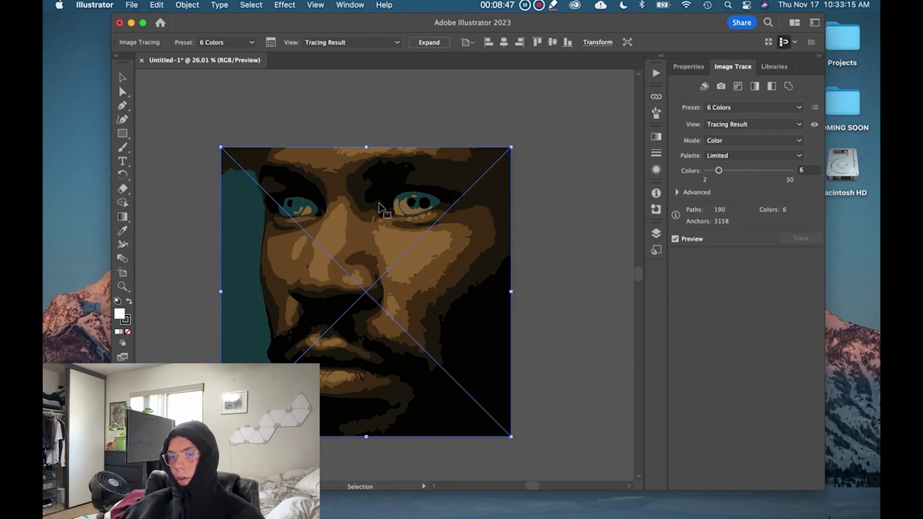
# Switch to the Photoshop document and delete the IMG_1774 face layer, leaving the white background
pyautogui.click(131, 23)
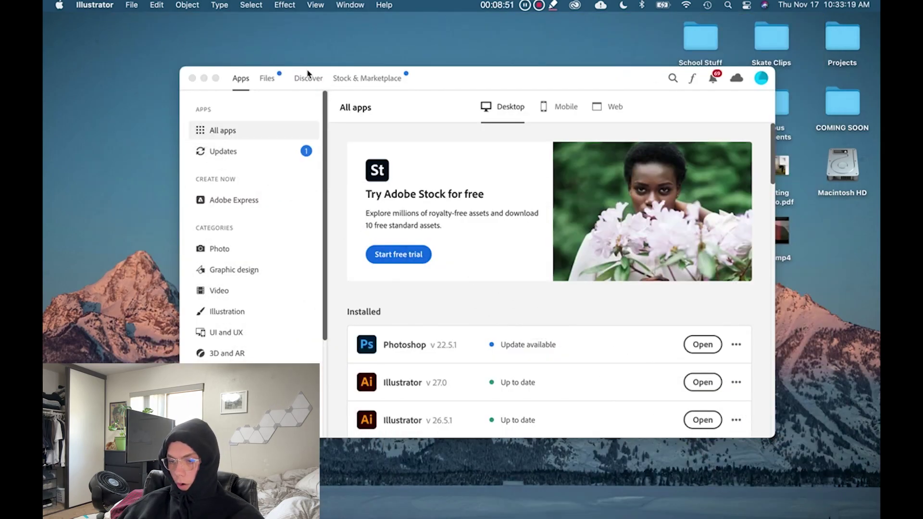
pyautogui.click(783, 500)
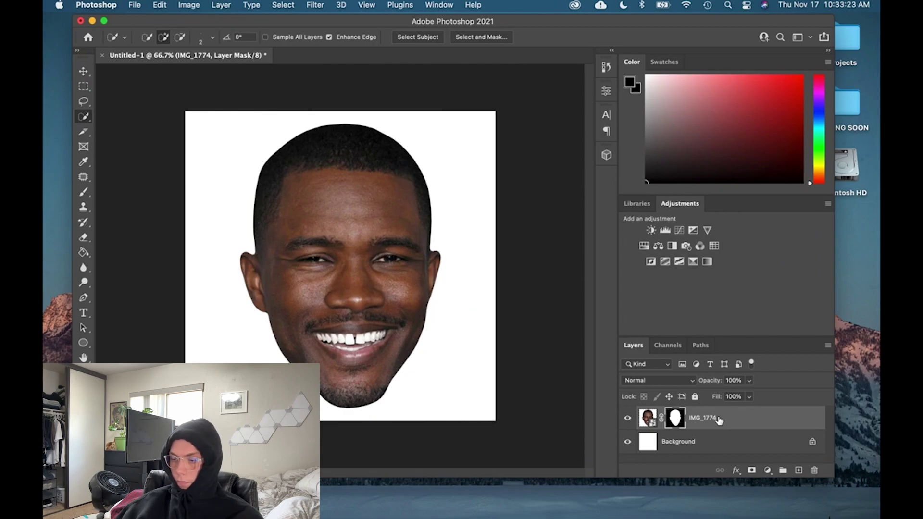
pyautogui.press('BackSpace')
# Place IMG_1775.JPG, the red car photo, from Downloads, scale it to about 207% and center it on the canvas
pyautogui.moveTo(778, 514)
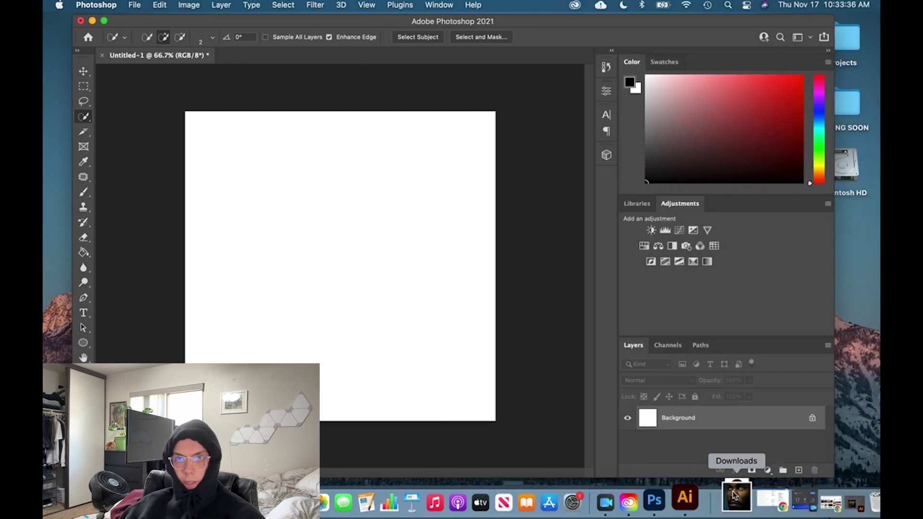
pyautogui.click(734, 496)
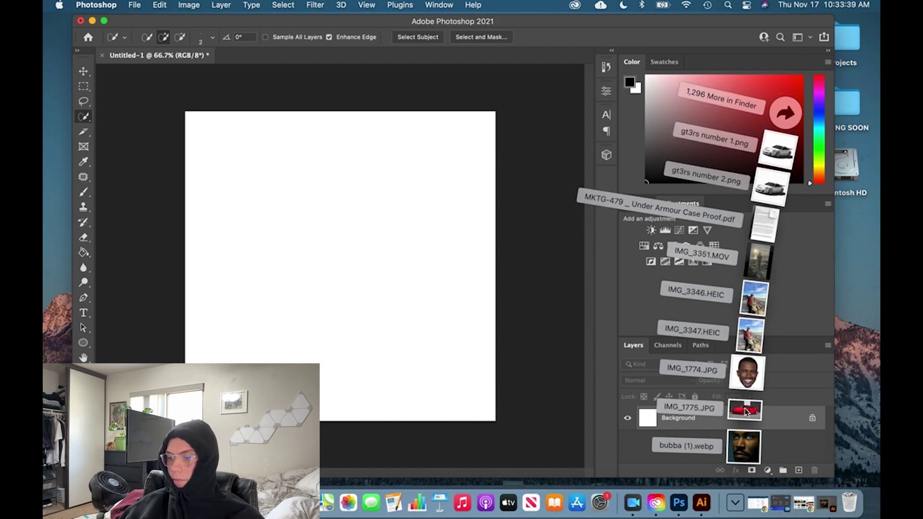
pyautogui.moveTo(746, 412); pyautogui.dragTo(306, 279)
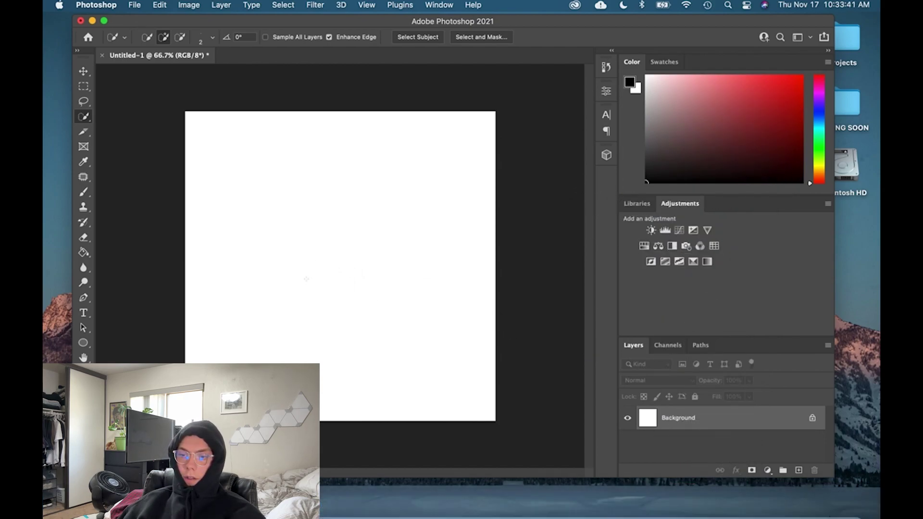
pyautogui.moveTo(375, 264); pyautogui.dragTo(299, 329)
pyautogui.moveTo(343, 285); pyautogui.dragTo(502, 197)
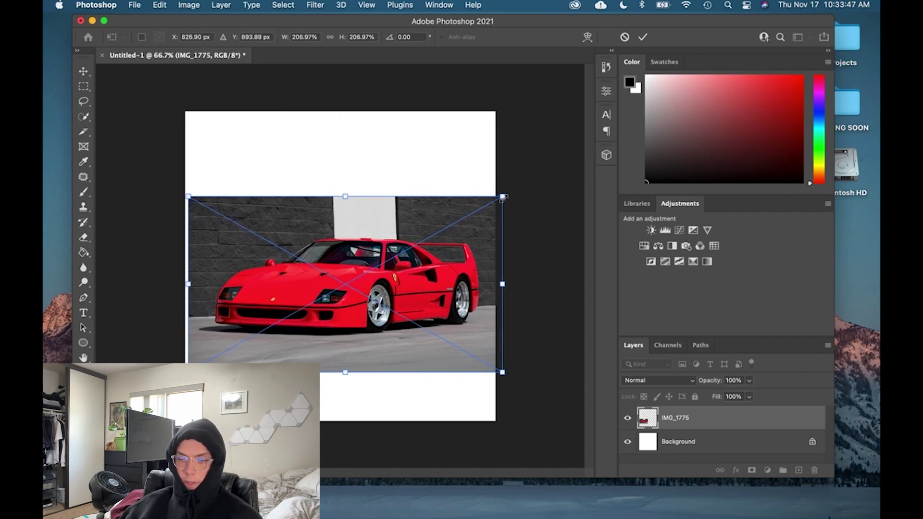
pyautogui.moveTo(414, 289); pyautogui.dragTo(410, 271)
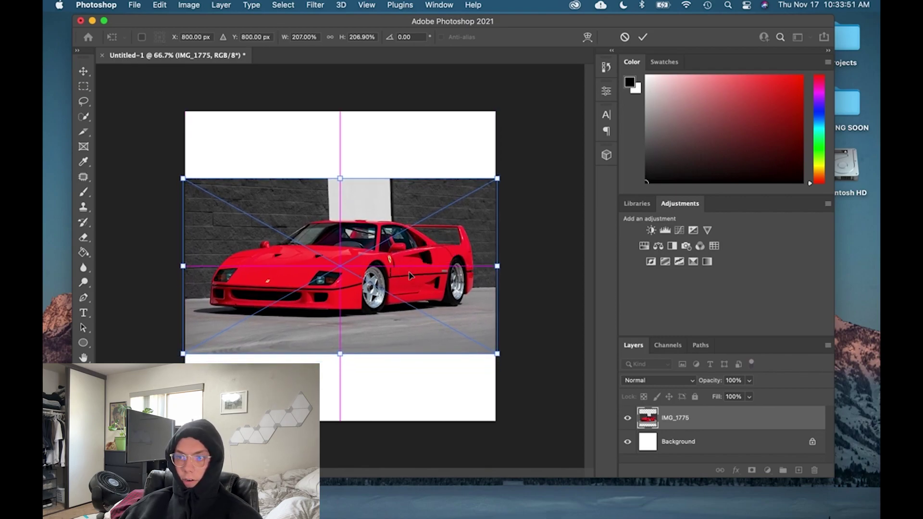
pyautogui.click(644, 37)
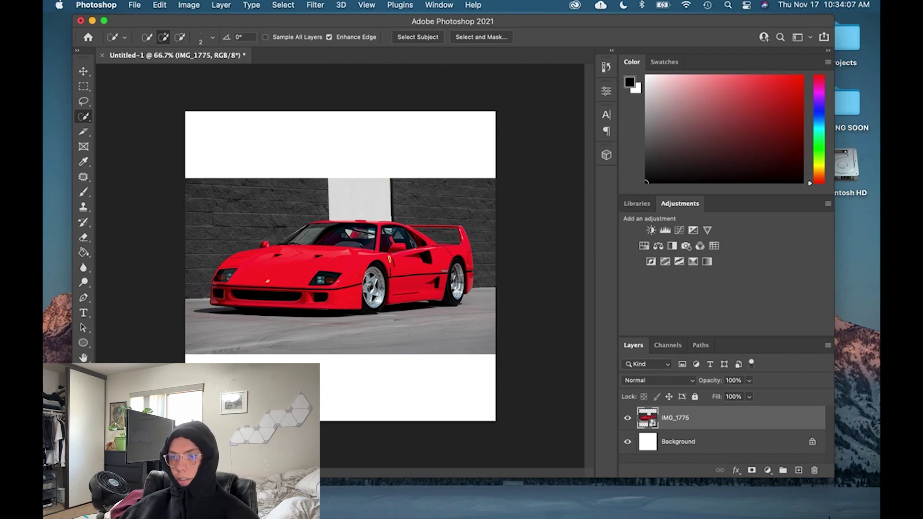
# Select the red car in the IMG_1775 layer with Select Subject and check the selection outline
pyautogui.click(418, 38)
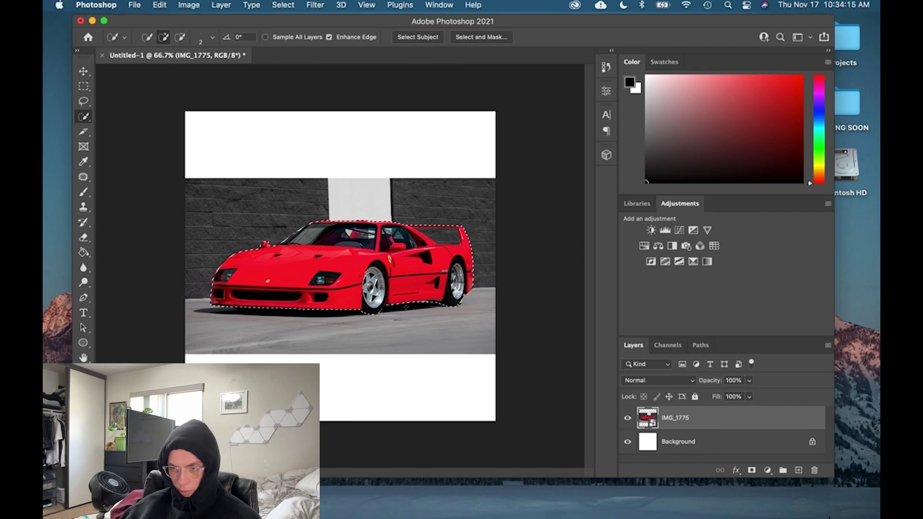
pyautogui.scroll(5, 342, 266)
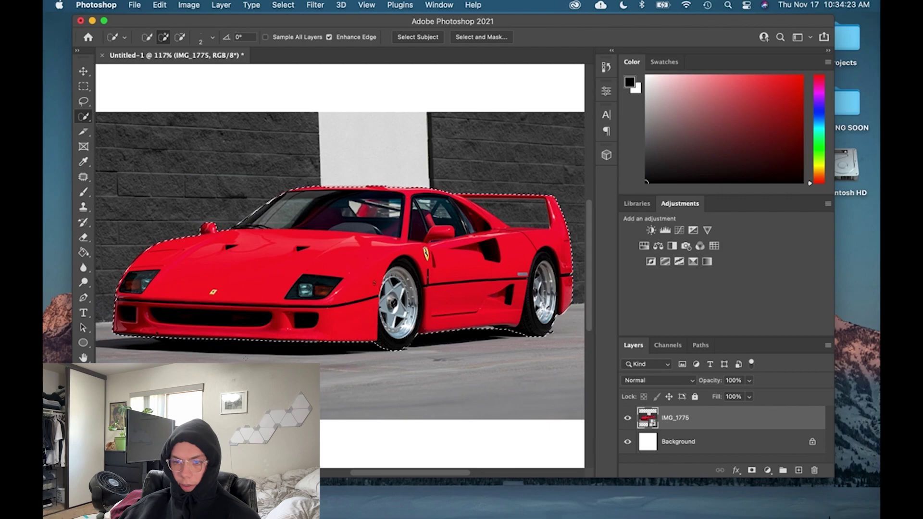
pyautogui.scroll(-2, 353, 358)
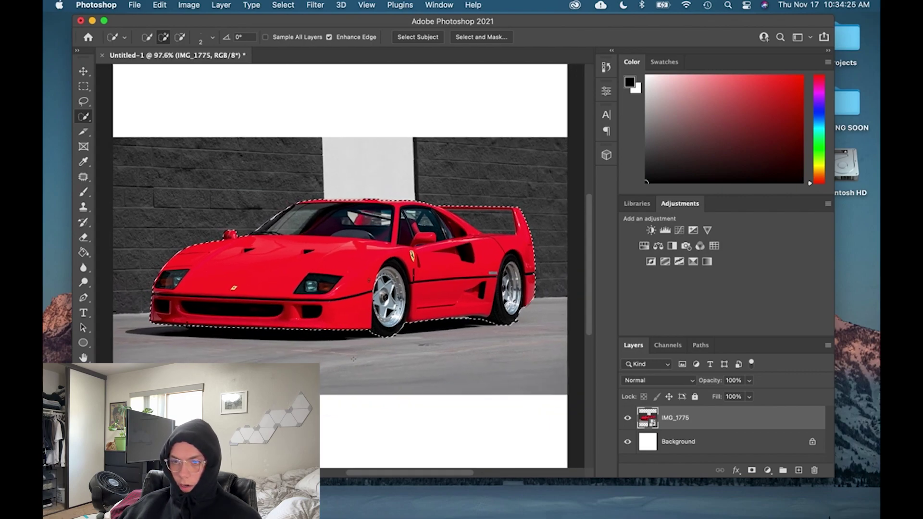
pyautogui.scroll(-1, 353, 359)
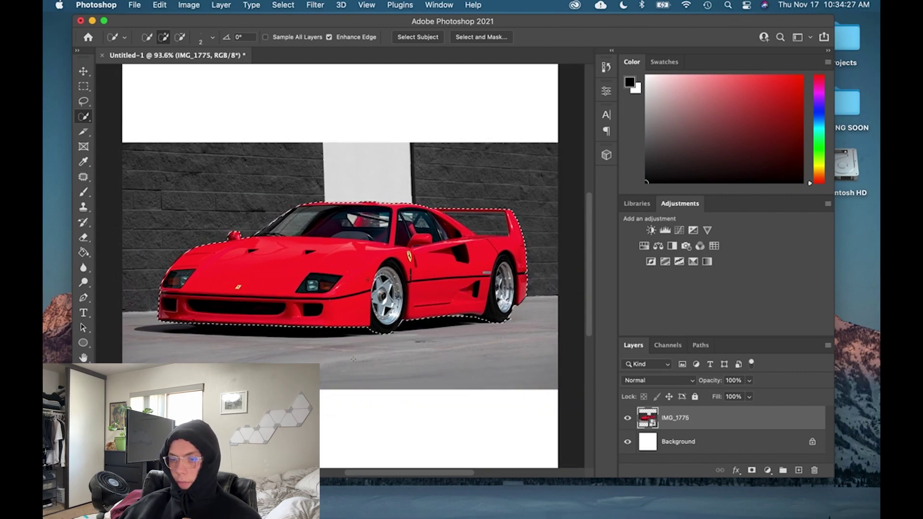
pyautogui.scroll(-1, 353, 358)
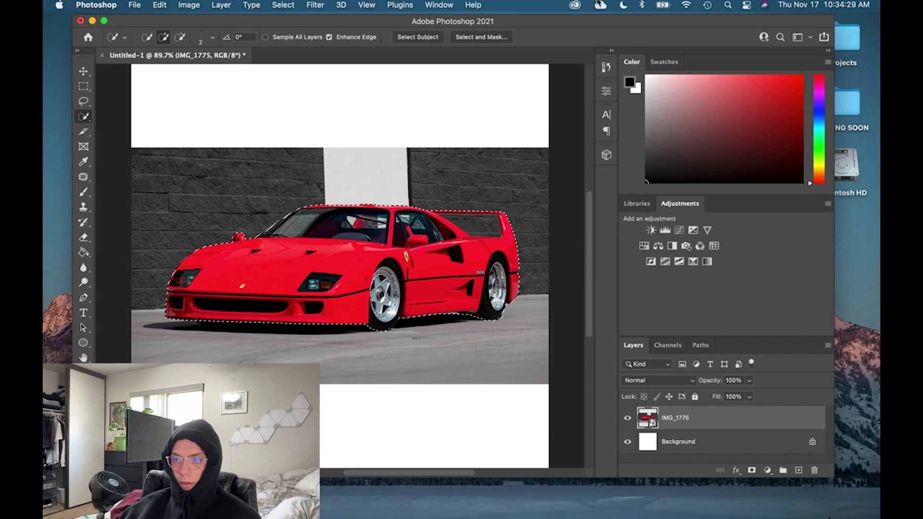
# Refine the car selection in Select and Mask with Smooth at 65 and output it as a layer mask
pyautogui.click(495, 38)
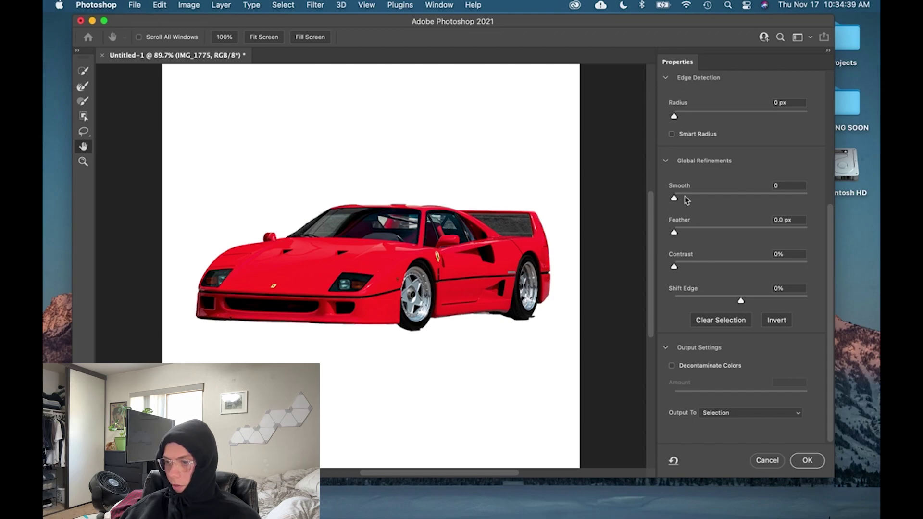
pyautogui.moveTo(675, 201); pyautogui.dragTo(752, 208)
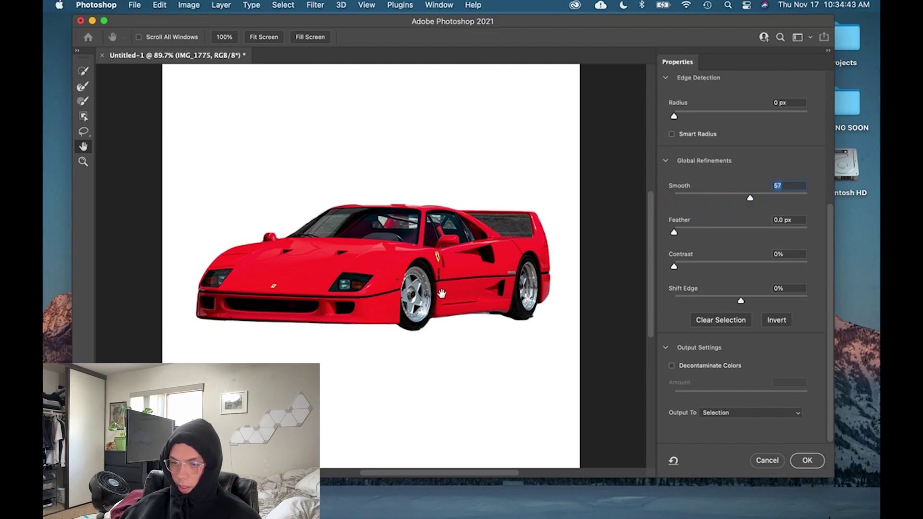
pyautogui.moveTo(753, 201); pyautogui.dragTo(762, 200)
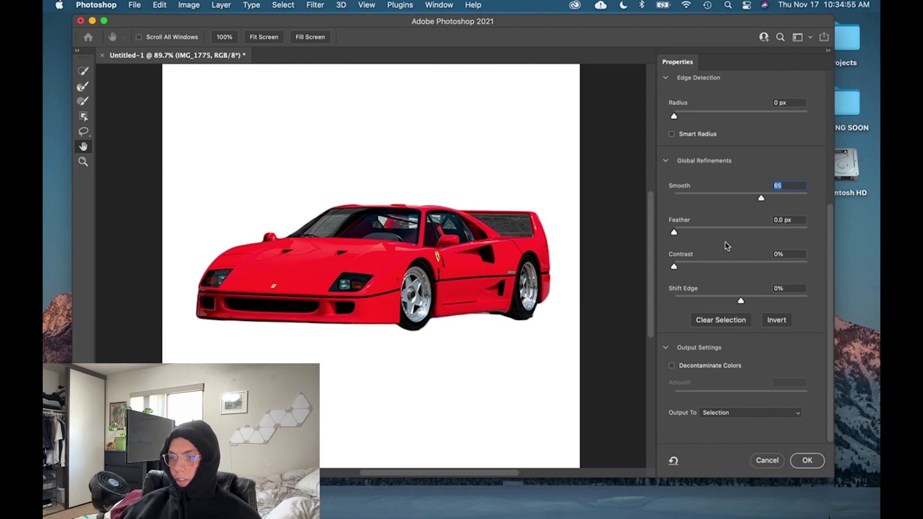
pyautogui.click(736, 414)
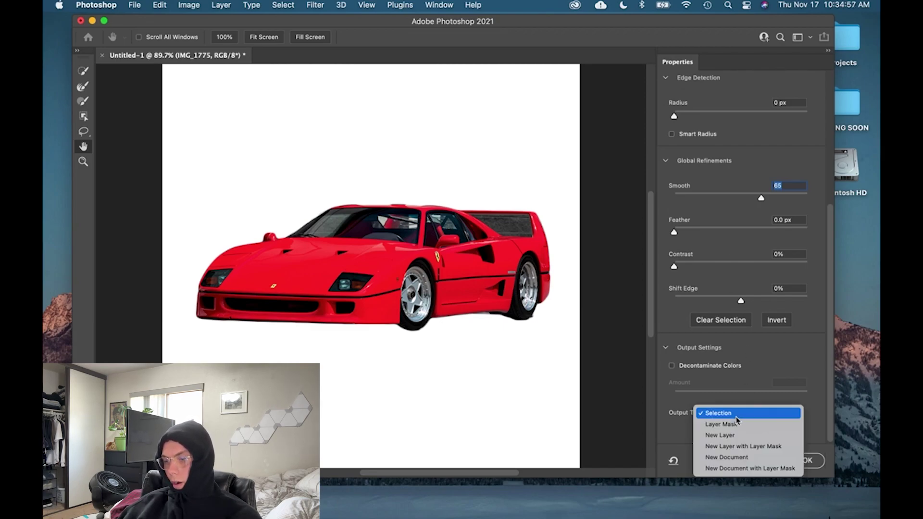
pyautogui.click(736, 423)
pyautogui.click(807, 461)
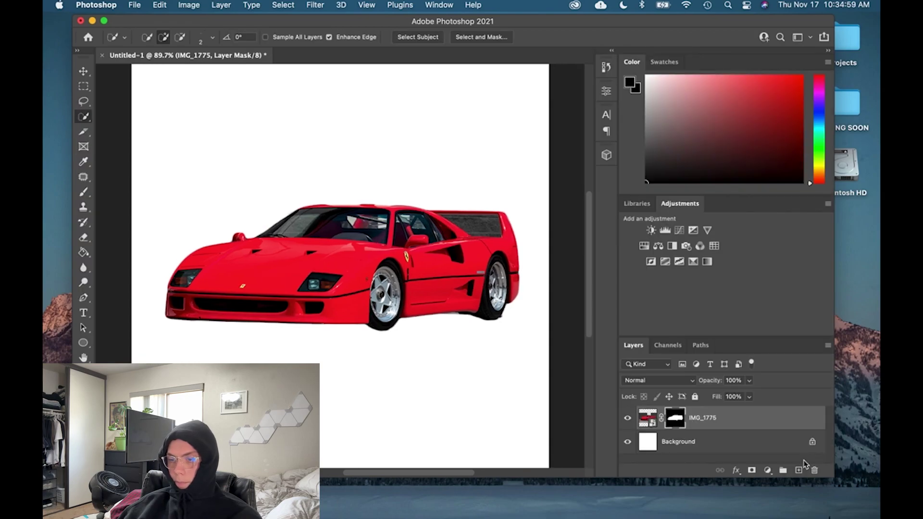
# Export the cut-out car to the desktop as ferrari f40 outline.jpg
pyautogui.click(133, 5)
pyautogui.moveTo(230, 168)
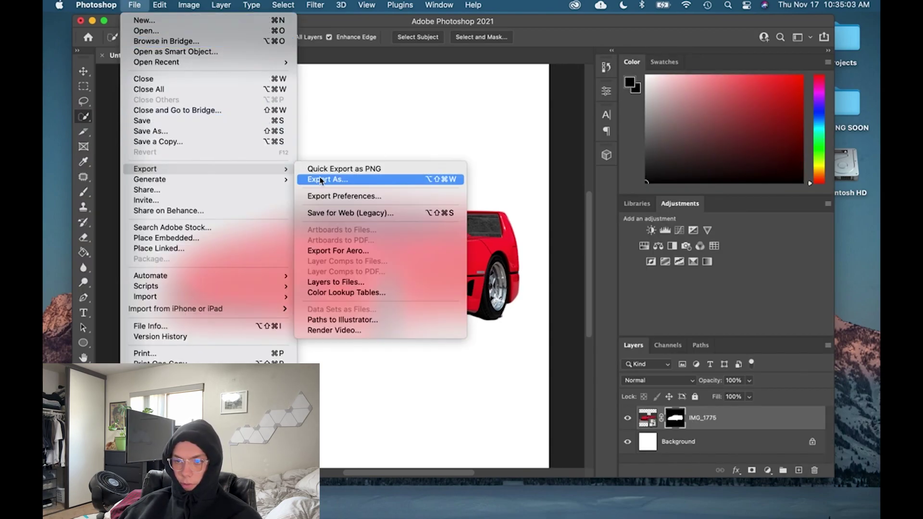
pyautogui.click(330, 185)
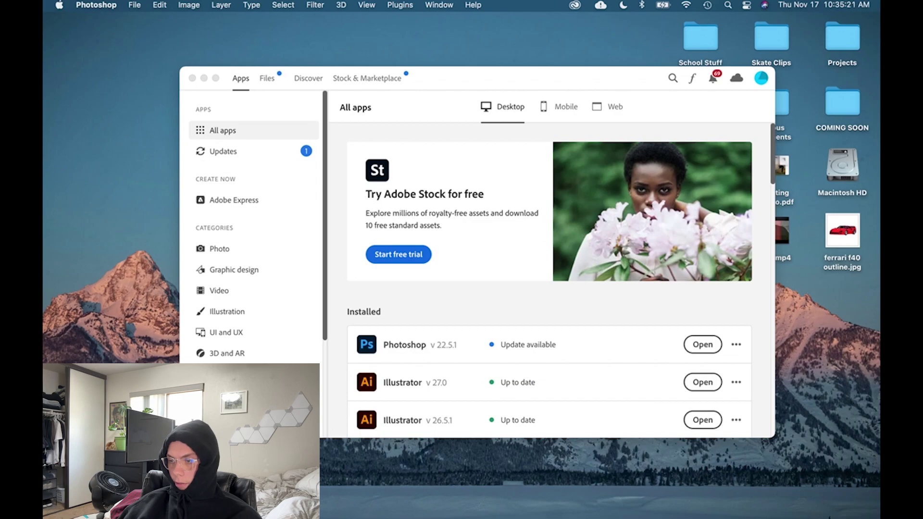
# Switch to Illustrator and delete the blue-eyed face tracing from the artboard
pyautogui.click(825, 503)
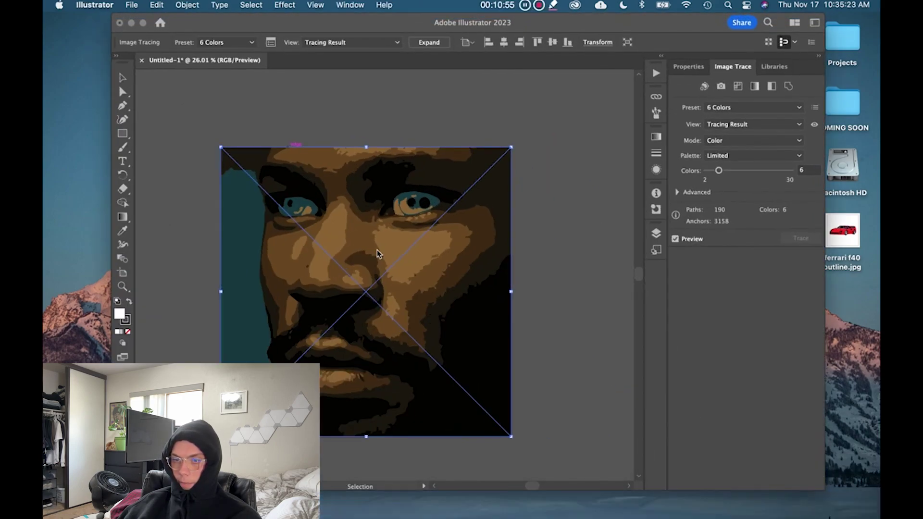
pyautogui.press('Delete')
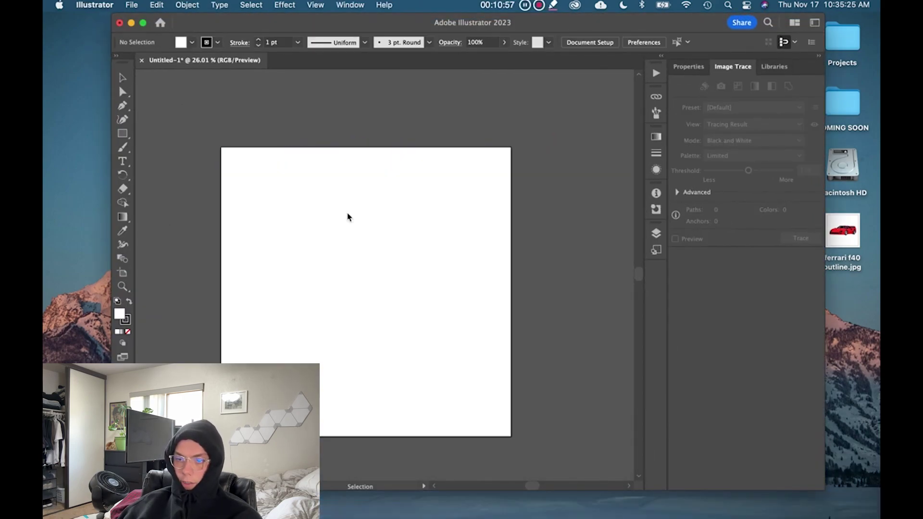
pyautogui.hscroll(-2, 349, 217)
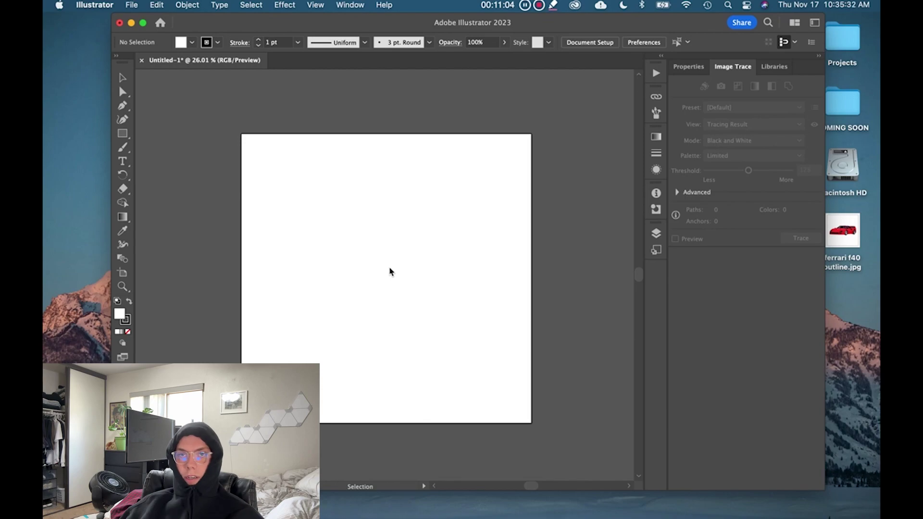
# Place ferrari f40 outline.jpg from the desktop, scale it down to slightly larger than the artboard and center it
pyautogui.moveTo(841, 234)
pyautogui.mouseDown()
pyautogui.moveTo(601, 277)
pyautogui.moveTo(393, 262)
pyautogui.moveTo(350, 282)
pyautogui.mouseUp()
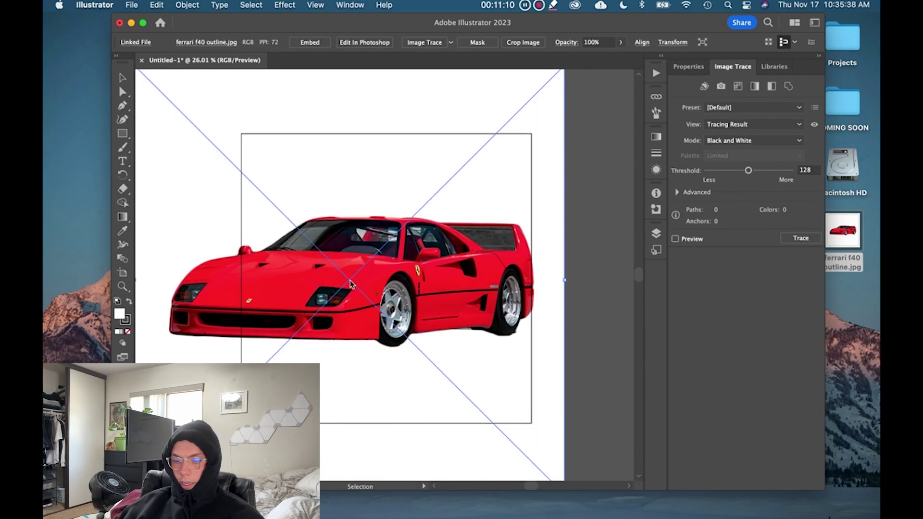
pyautogui.scroll(-2, 350, 284)
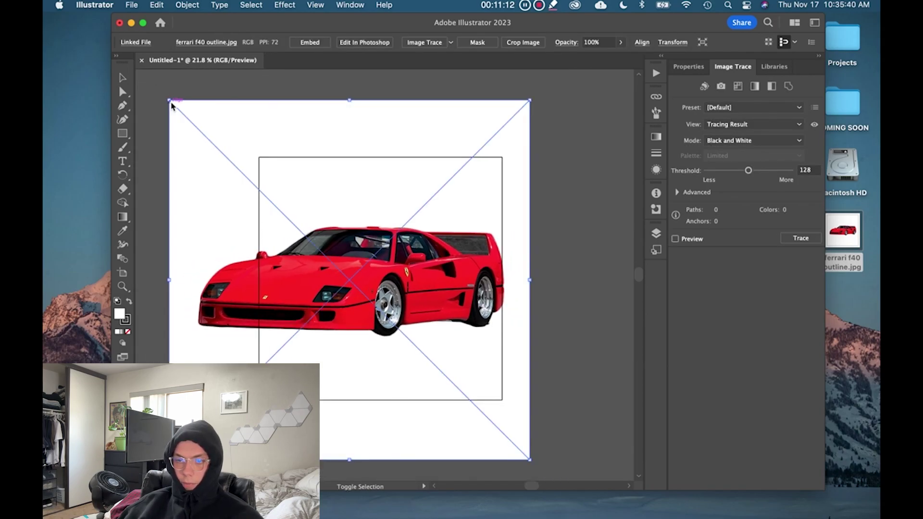
pyautogui.moveTo(171, 105); pyautogui.dragTo(273, 224)
pyautogui.moveTo(473, 370); pyautogui.dragTo(448, 318)
pyautogui.scroll(2, 449, 321)
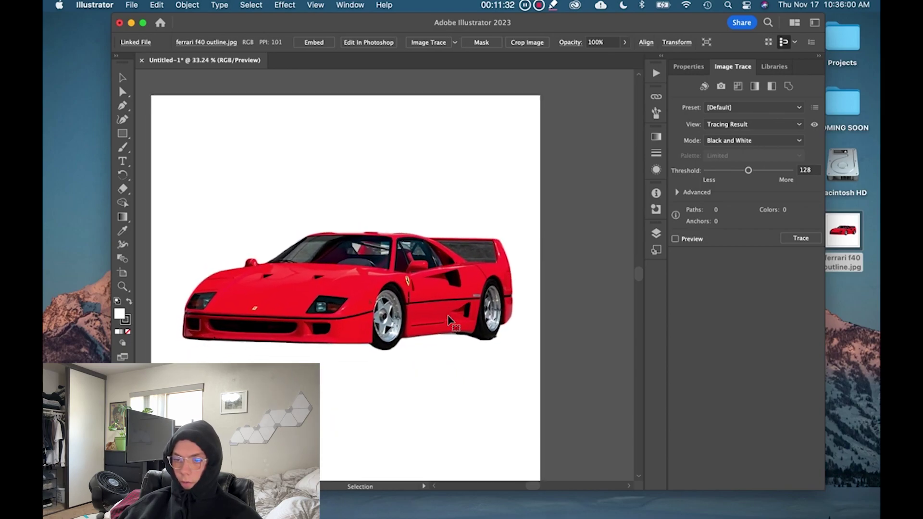
pyautogui.hscroll(-2, 449, 321)
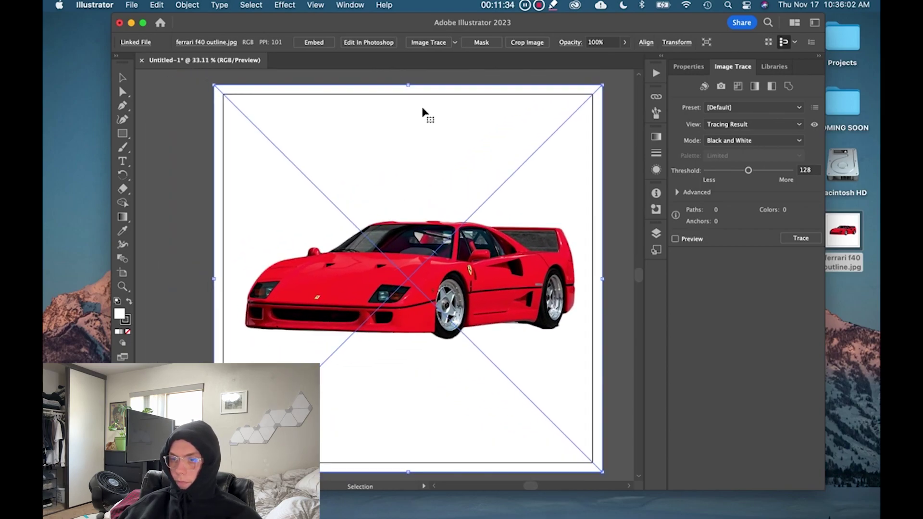
# Apply Image Trace to the red car image with the 6 Colors preset
pyautogui.click(455, 43)
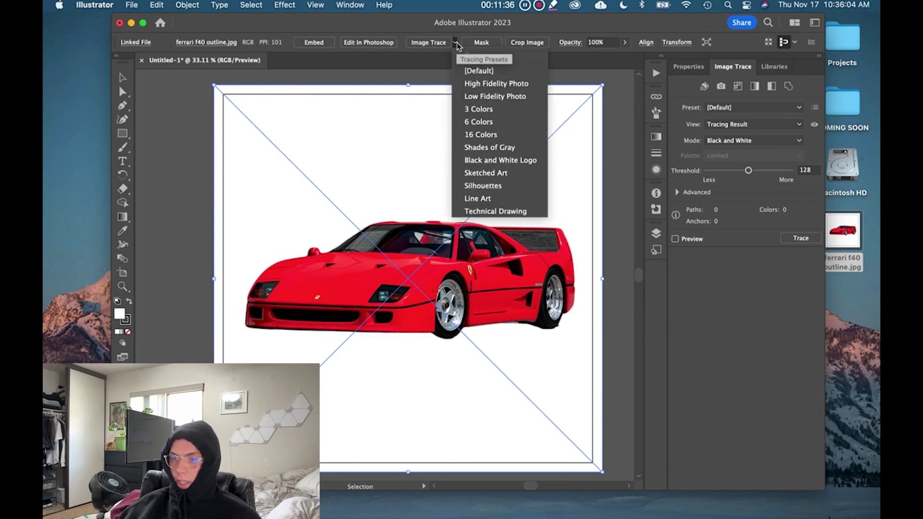
pyautogui.click(486, 123)
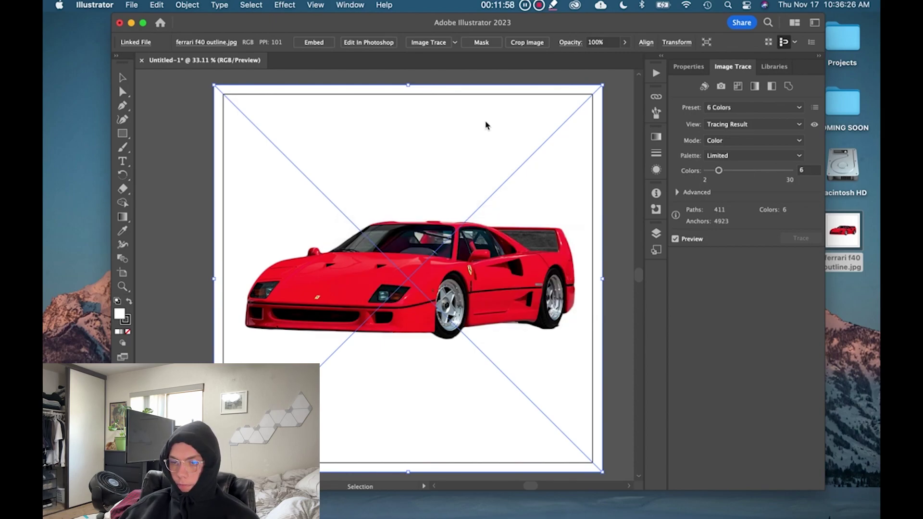
# Examine the 6 Colors tracing of the car around the windows, rear wing and wheels, and as a whole
pyautogui.scroll(5, 466, 284)
pyautogui.scroll(2, 465, 283)
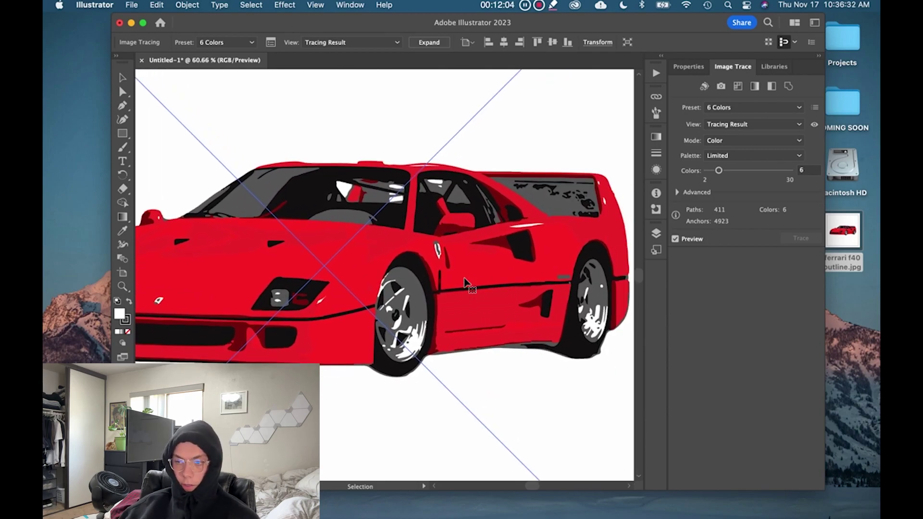
pyautogui.hscroll(2, 465, 284)
pyautogui.scroll(1, 465, 283)
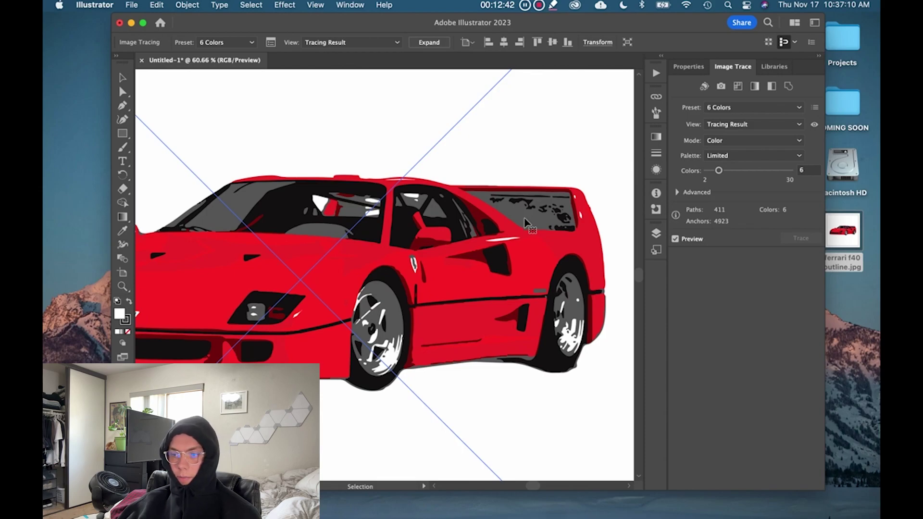
pyautogui.hscroll(-3, 398, 173)
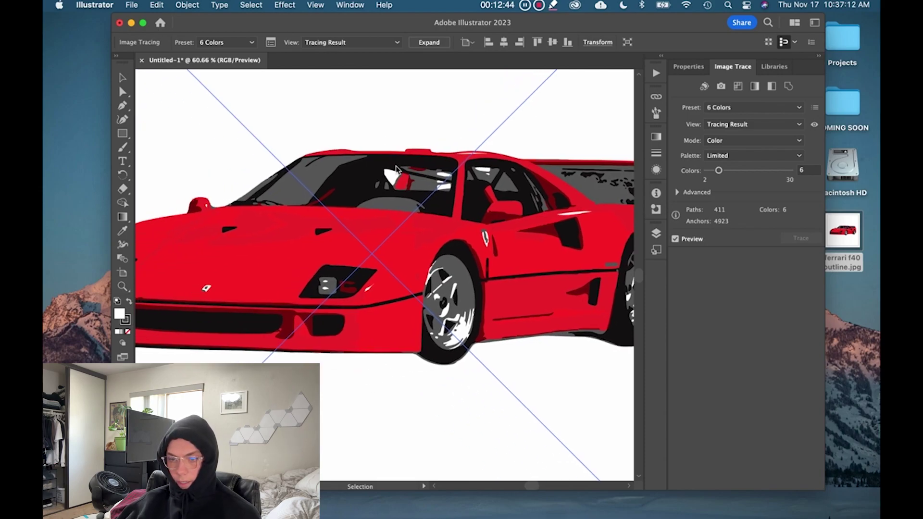
pyautogui.scroll(-2, 396, 168)
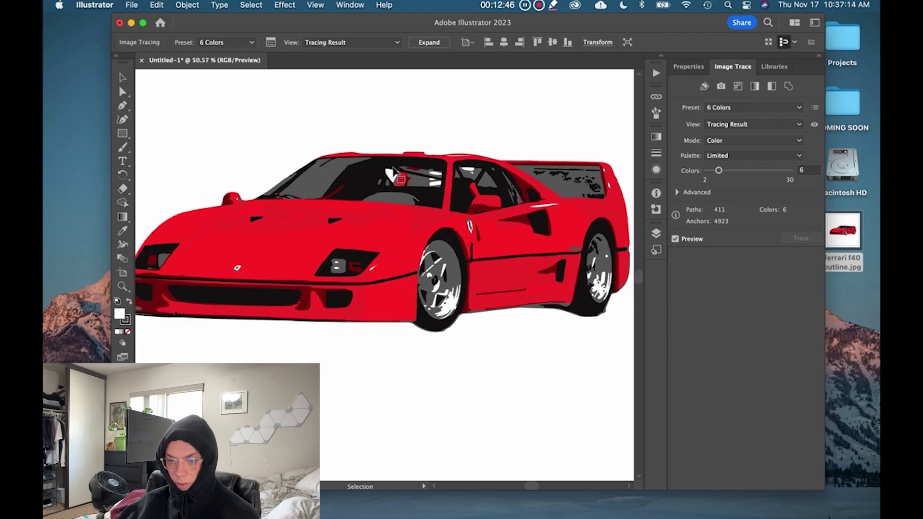
pyautogui.scroll(2, 392, 172)
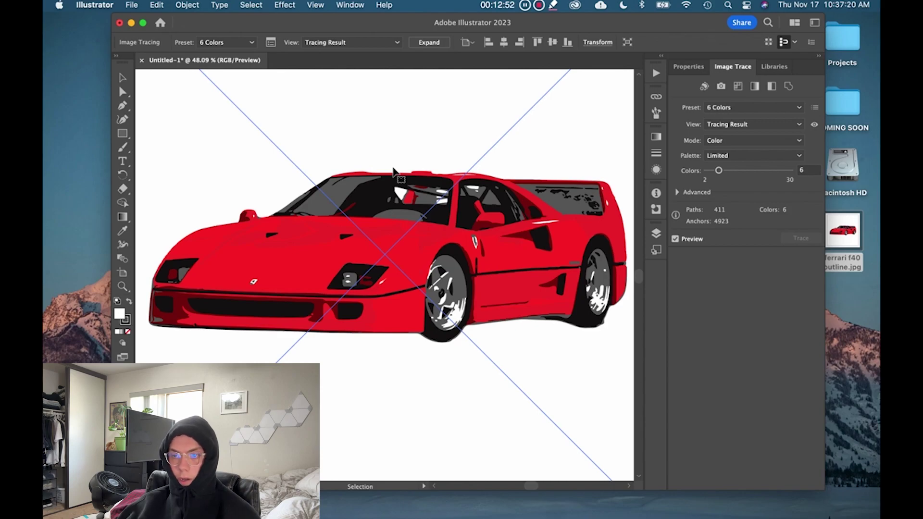
# Retrace the red car image with the Low Fidelity Photo preset
pyautogui.click(238, 42)
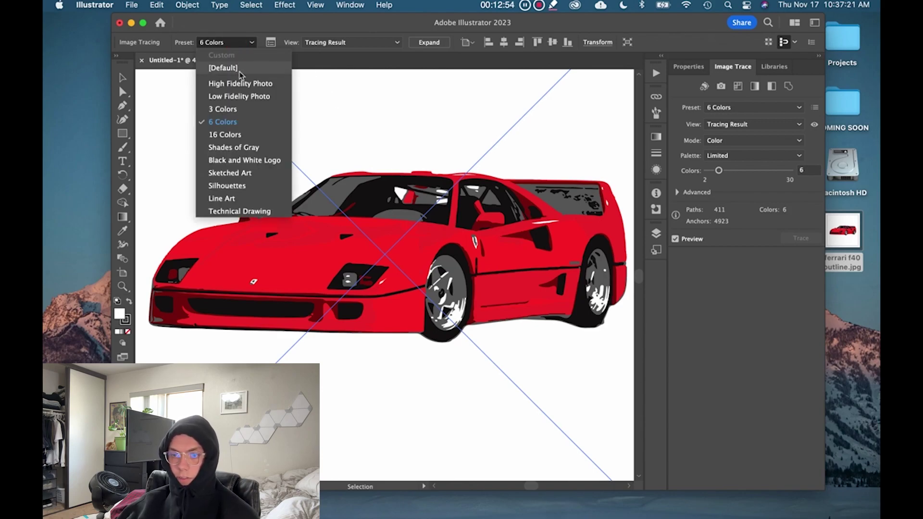
pyautogui.click(242, 97)
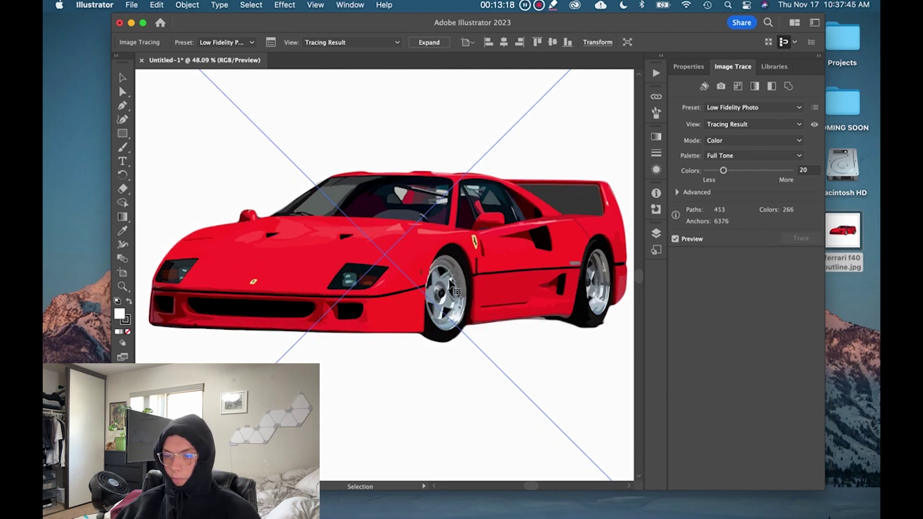
# Examine the Low Fidelity Photo tracing at the car's front wheel and the yellow badges on the fender and hood
pyautogui.scroll(5, 450, 284)
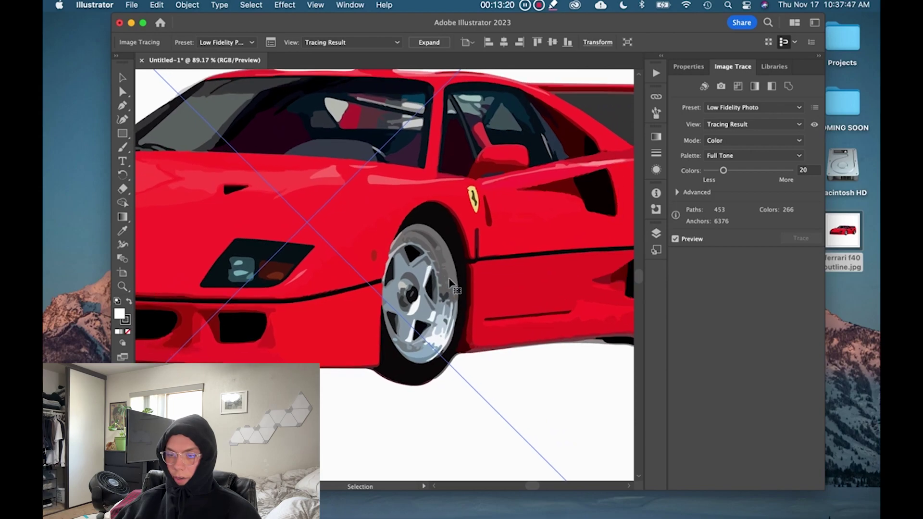
pyautogui.scroll(-3, 417, 294)
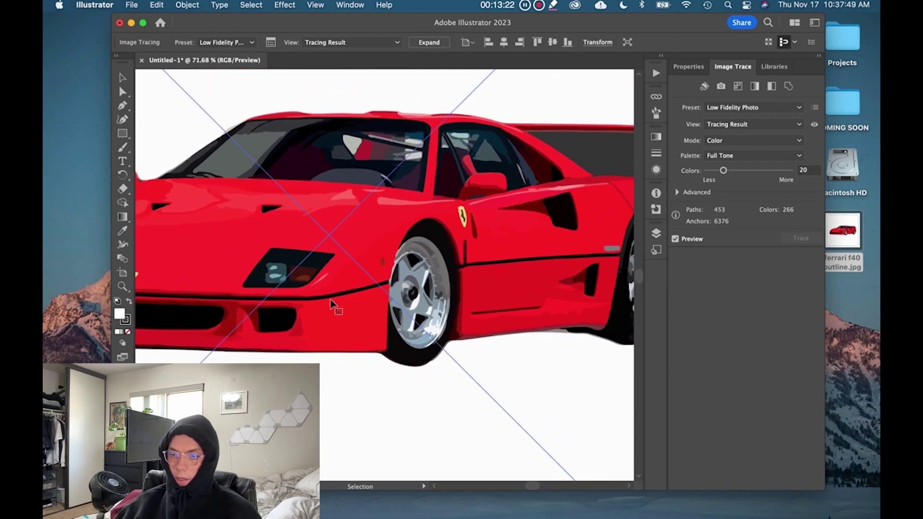
pyautogui.scroll(5, 465, 222)
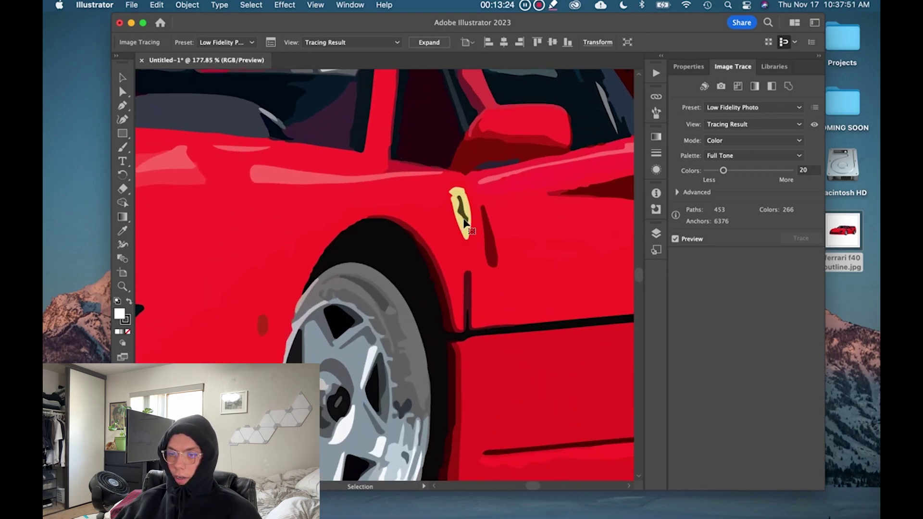
pyautogui.scroll(-6, 464, 222)
pyautogui.scroll(4, 250, 310)
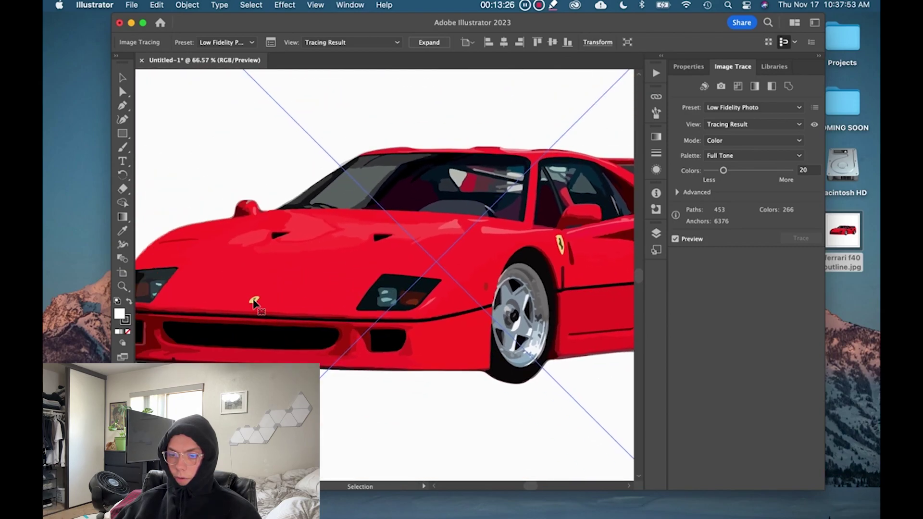
pyautogui.scroll(4, 249, 310)
pyautogui.scroll(-5, 250, 310)
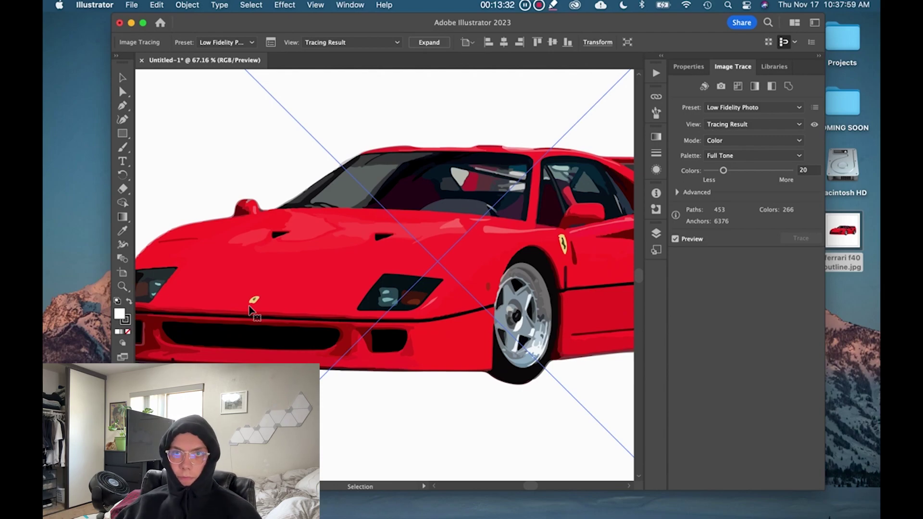
pyautogui.hscroll(4, 418, 312)
pyautogui.scroll(2, 418, 312)
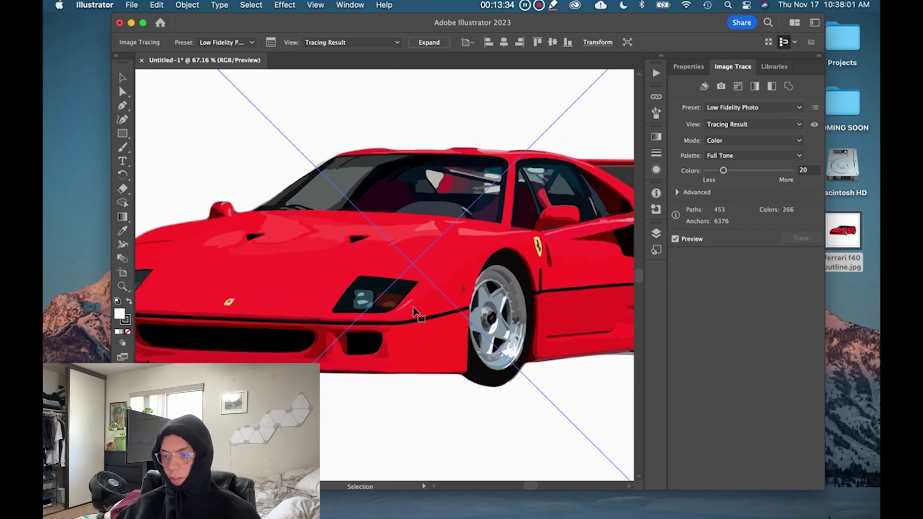
# Inspect the traced color shapes in the car's windshield, side window and door mirror
pyautogui.scroll(5, 412, 243)
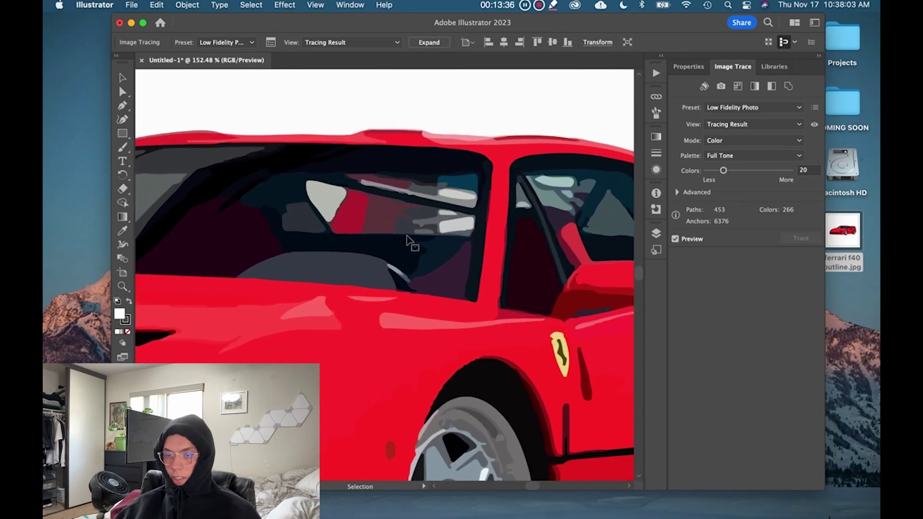
pyautogui.hscroll(3, 469, 262)
pyautogui.scroll(1, 469, 261)
pyautogui.hscroll(2, 474, 264)
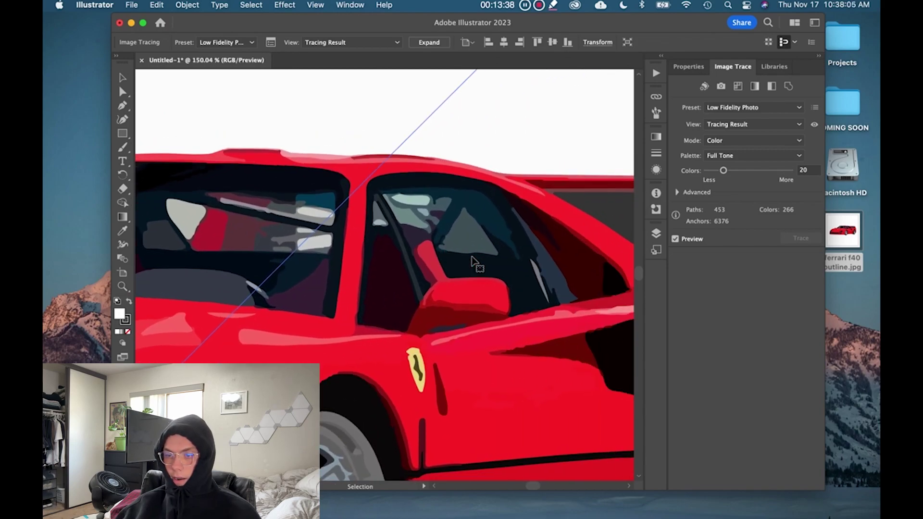
pyautogui.scroll(1, 457, 264)
pyautogui.hscroll(-10, 336, 265)
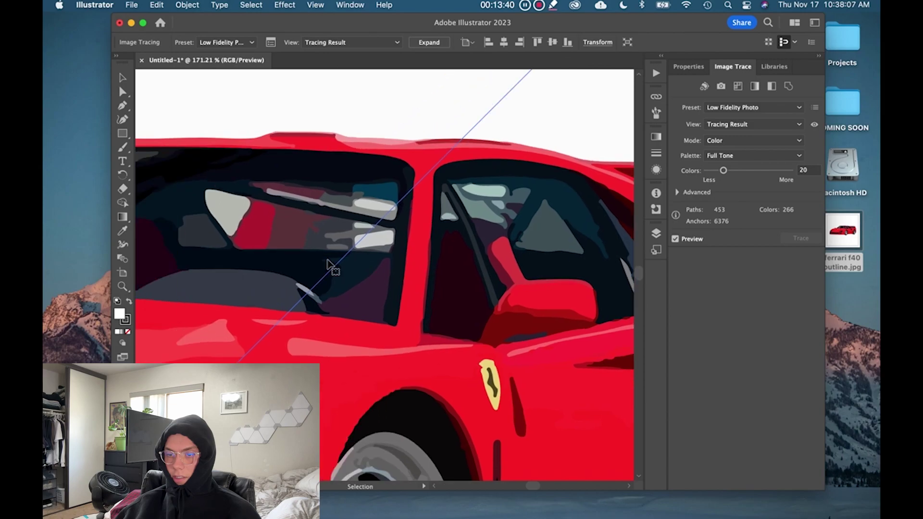
pyautogui.hscroll(-10, 329, 265)
# Inspect the traced hood closely, including its highlight shapes, the two black vents and the far mirror
pyautogui.scroll(-6, 328, 265)
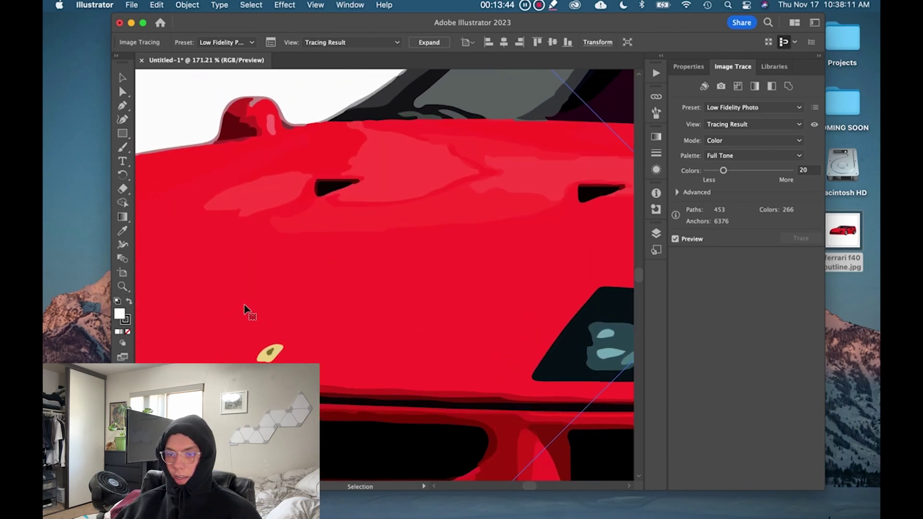
pyautogui.hscroll(-5, 248, 312)
pyautogui.scroll(5, 247, 312)
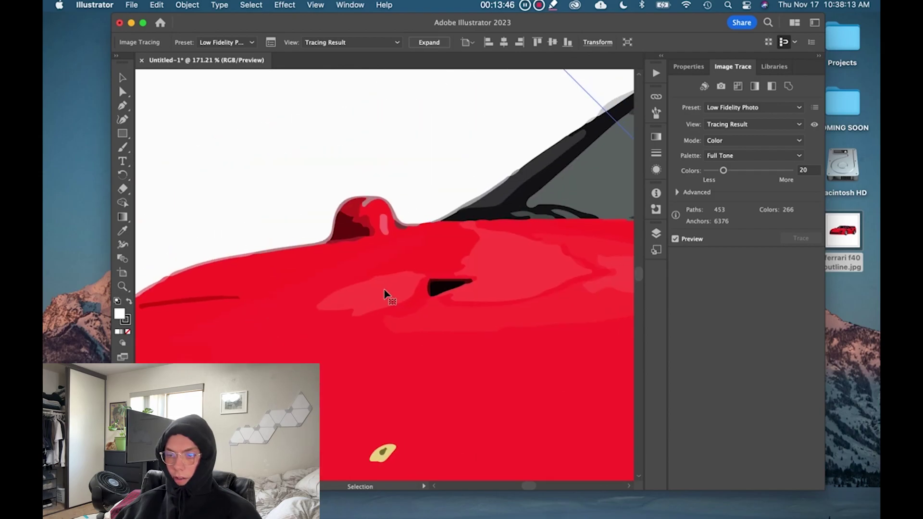
pyautogui.scroll(5, 385, 295)
pyautogui.scroll(3, 385, 295)
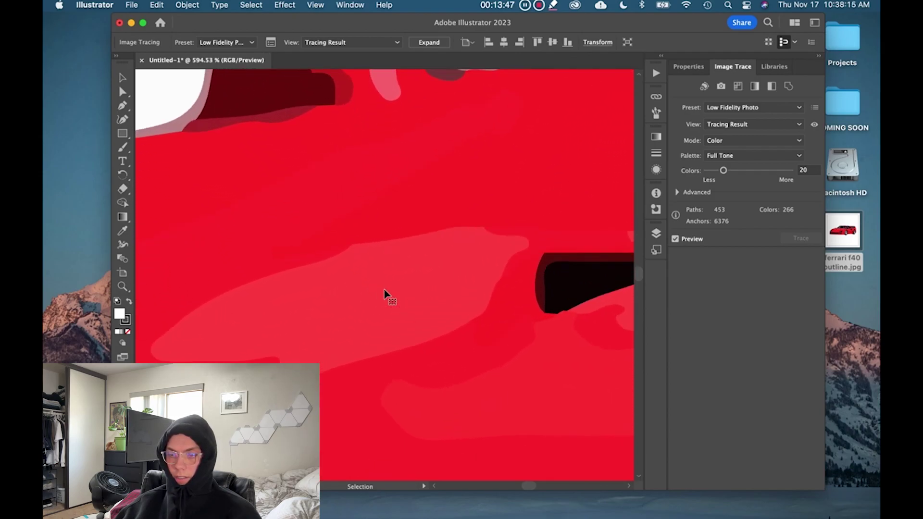
pyautogui.scroll(-2, 385, 294)
pyautogui.hscroll(10, 385, 295)
pyautogui.scroll(-2, 385, 294)
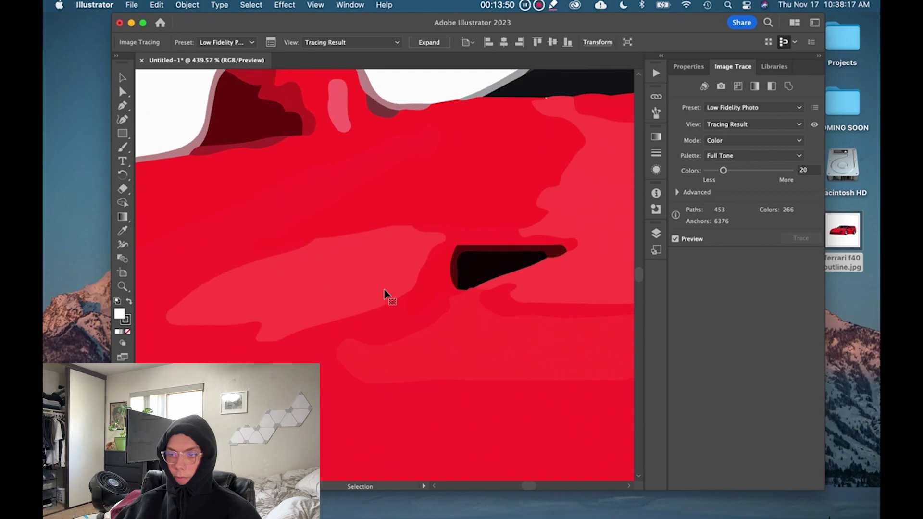
pyautogui.hscroll(3, 385, 294)
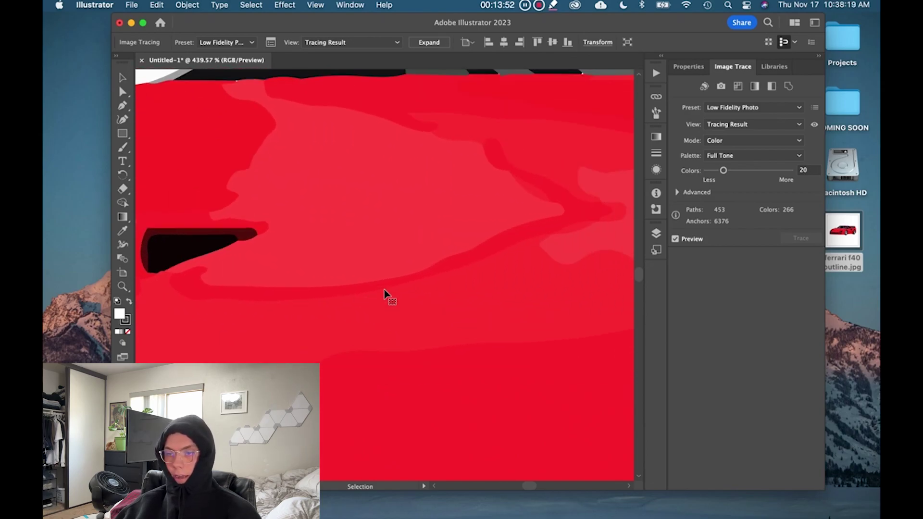
pyautogui.scroll(2, 385, 295)
pyautogui.hscroll(-10, 385, 295)
pyautogui.hscroll(8, 385, 295)
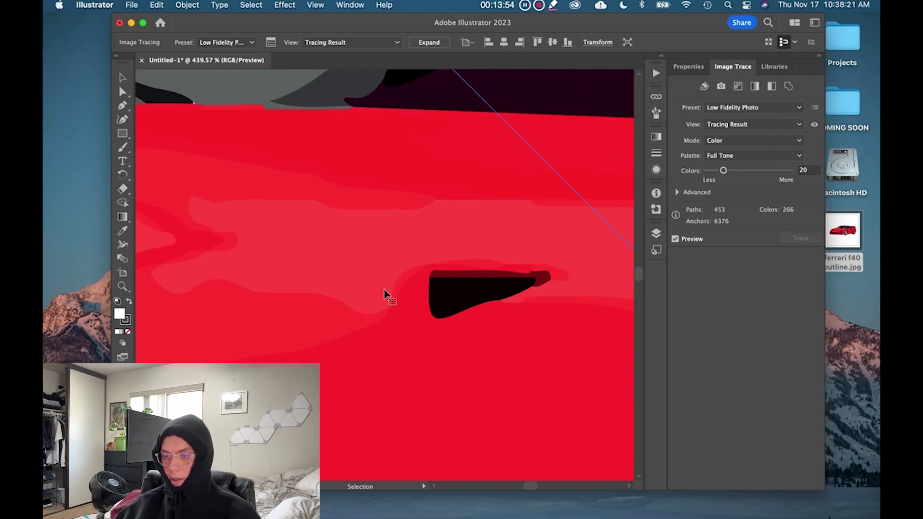
pyautogui.scroll(1, 385, 295)
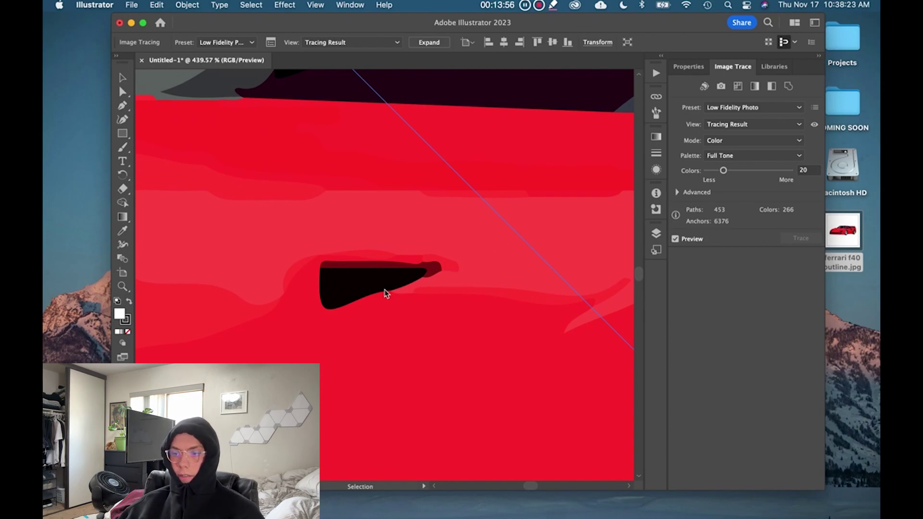
pyautogui.scroll(-5, 385, 294)
pyautogui.scroll(-3, 385, 295)
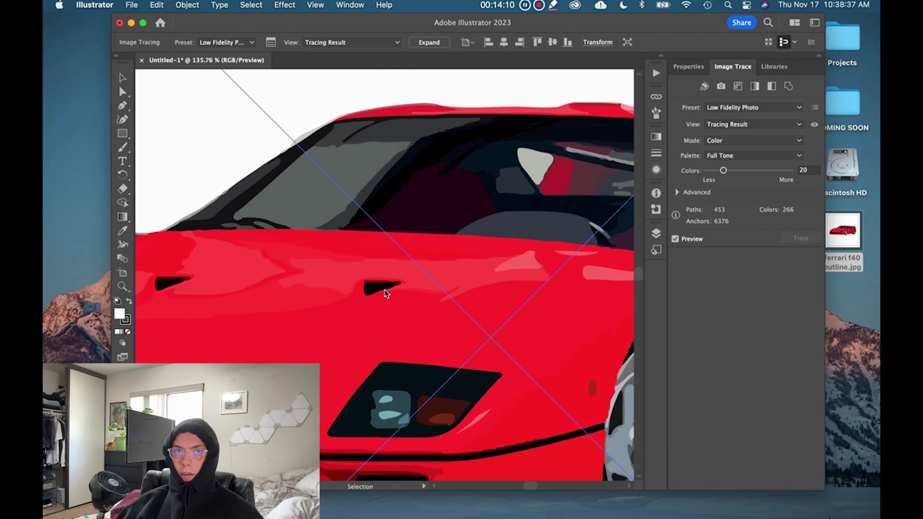
# Compare the Low Fidelity Photo tracing of the whole car with a close view of its headlight
pyautogui.scroll(-8, 384, 294)
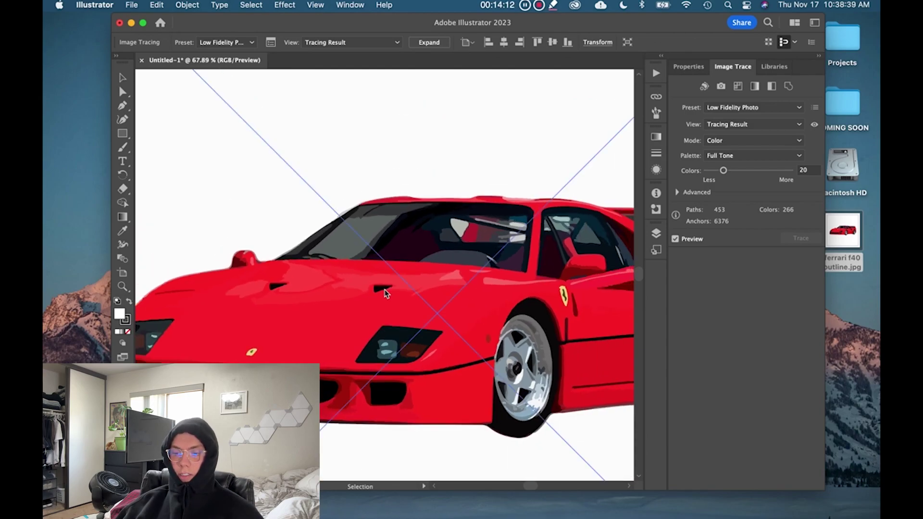
pyautogui.hscroll(1, 384, 293)
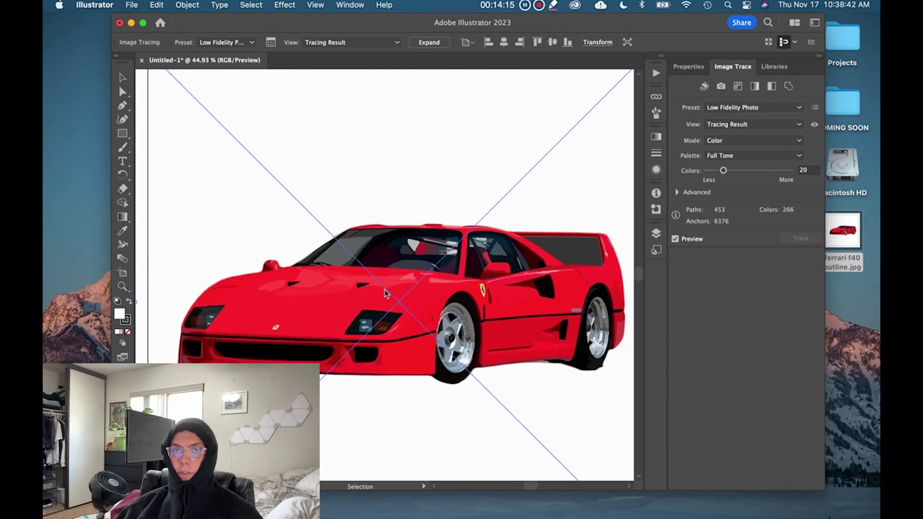
pyautogui.hscroll(2, 385, 293)
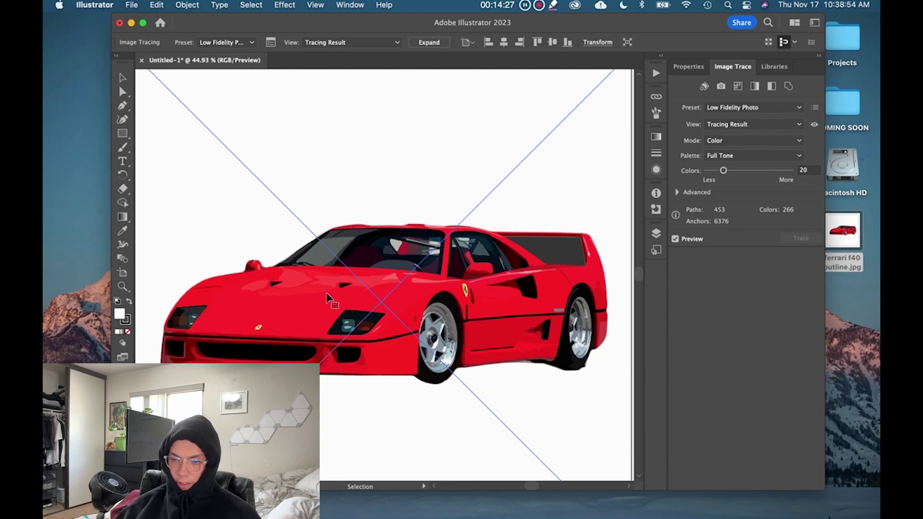
pyautogui.scroll(8, 328, 298)
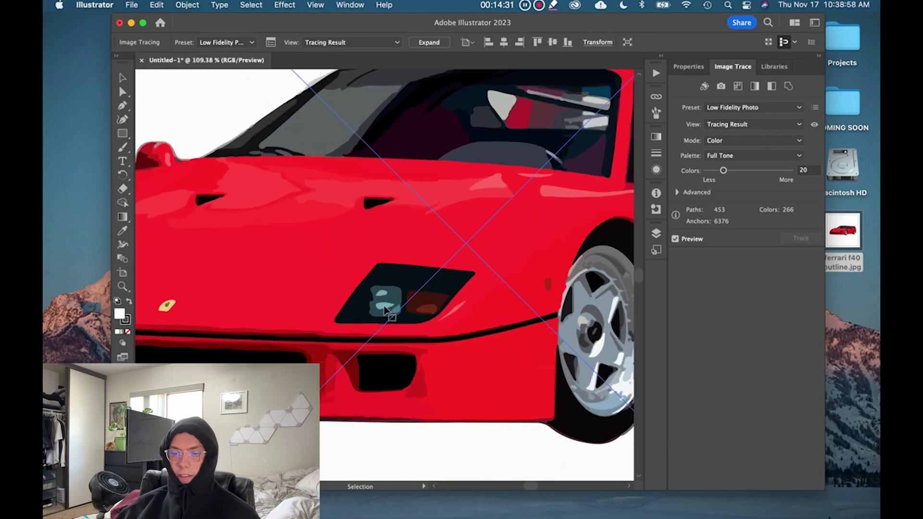
pyautogui.scroll(5, 384, 309)
pyautogui.scroll(-3, 392, 313)
pyautogui.scroll(-6, 394, 310)
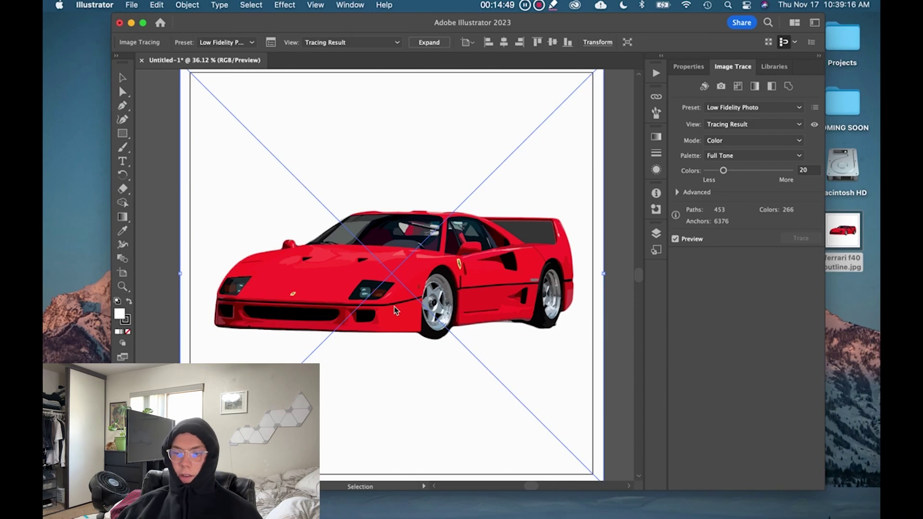
# Examine the traced shading of the front wheel rim and the car's lower side, and review the whole car
pyautogui.scroll(5, 394, 310)
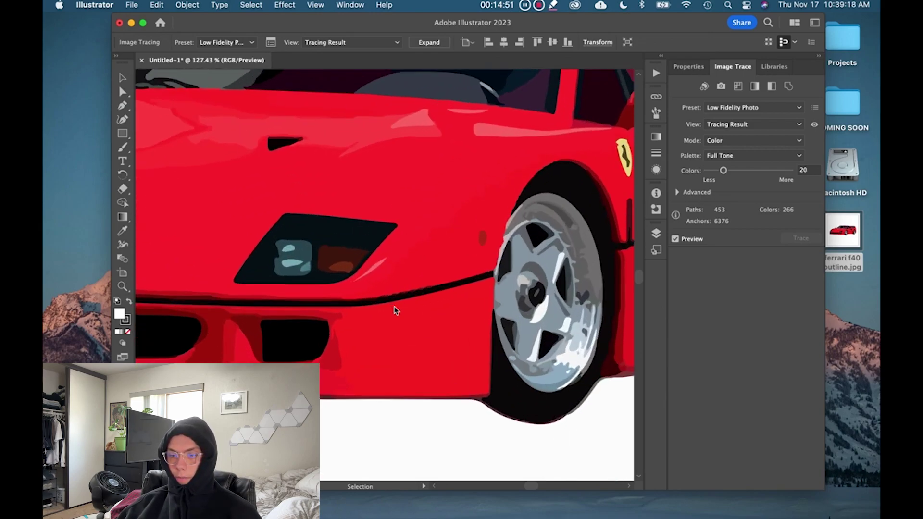
pyautogui.hscroll(10, 394, 310)
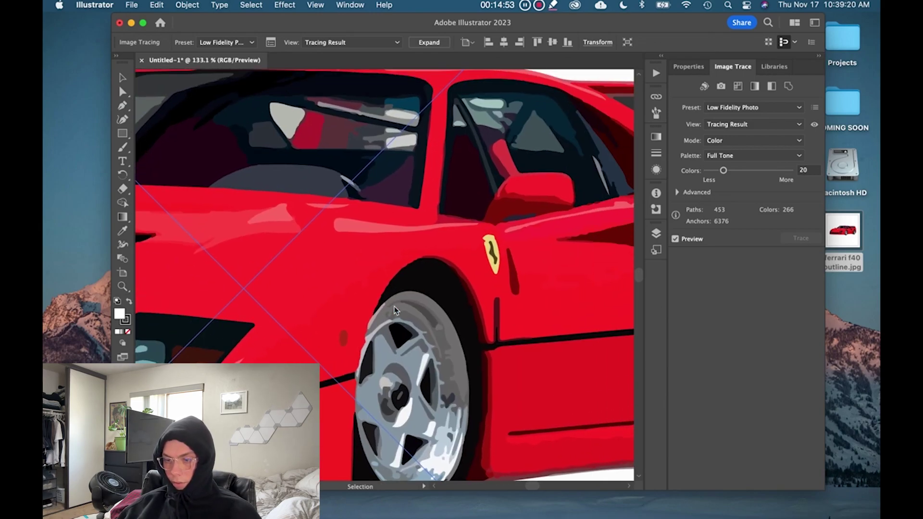
pyautogui.scroll(4, 394, 309)
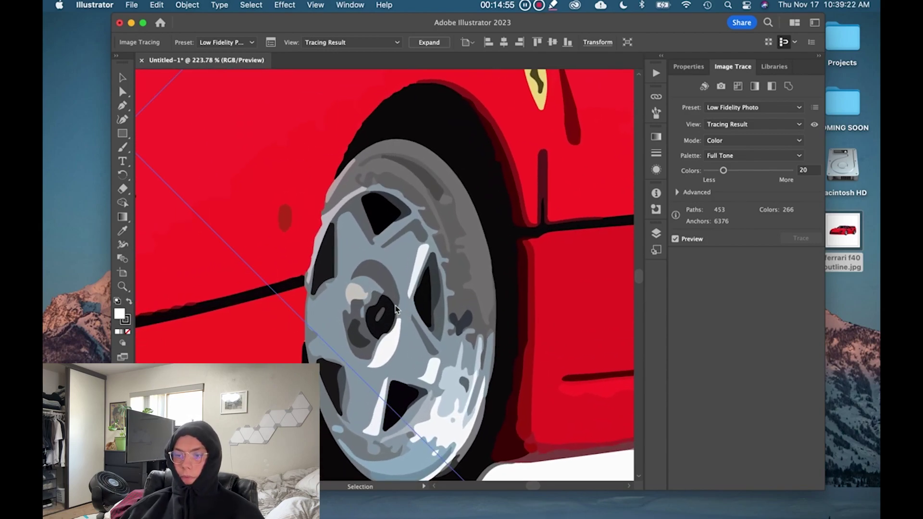
pyautogui.scroll(-2, 395, 309)
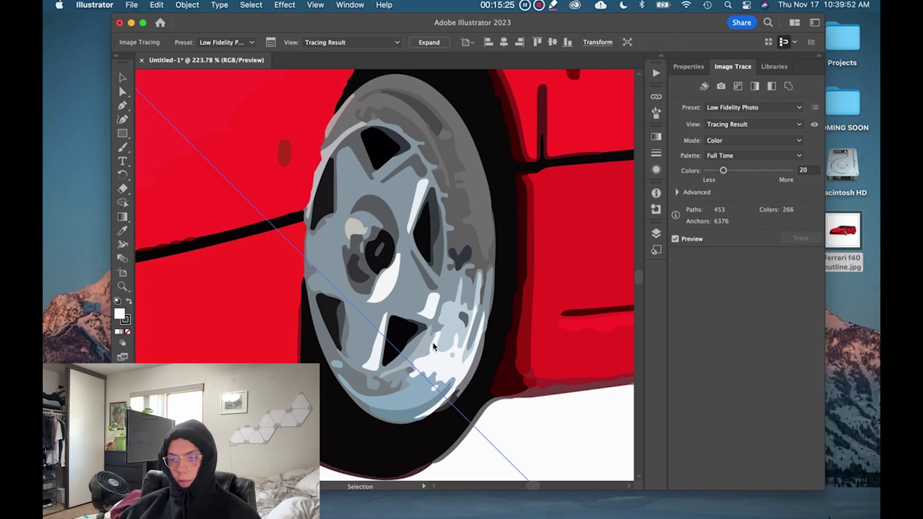
pyautogui.scroll(-8, 442, 341)
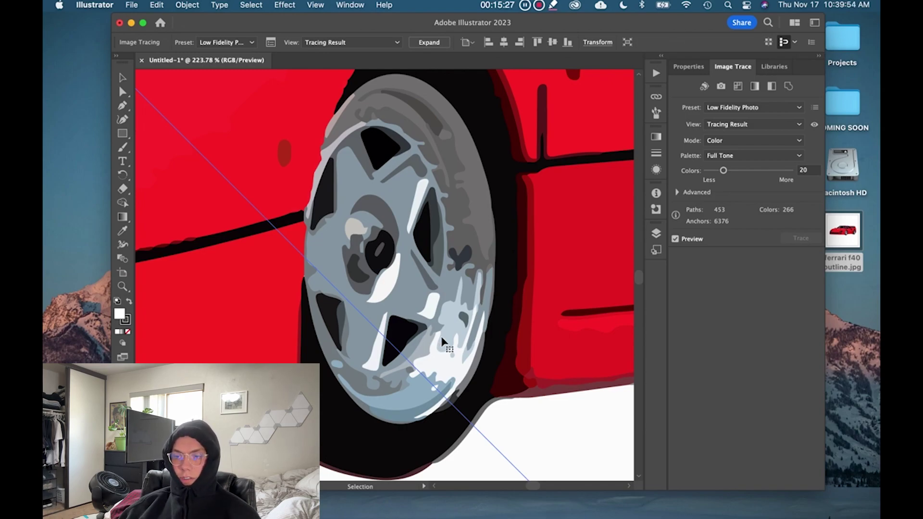
pyautogui.hscroll(3, 442, 341)
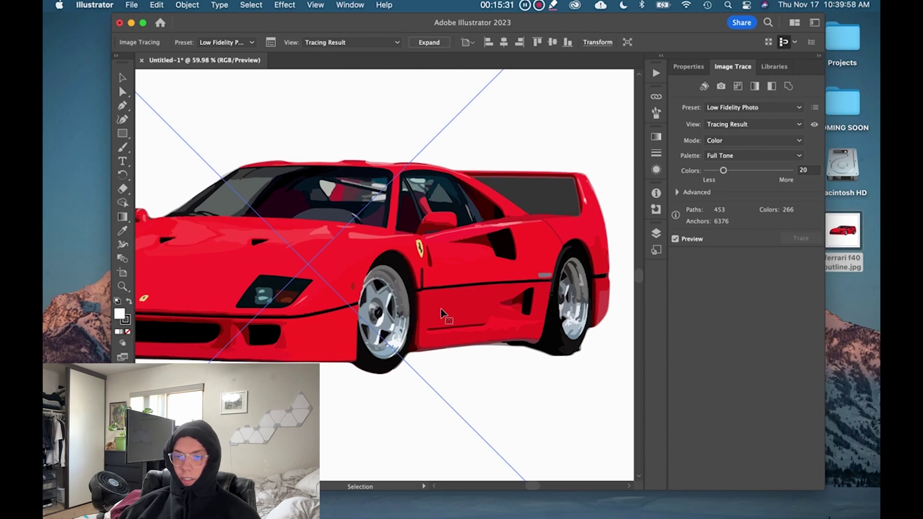
pyautogui.scroll(4, 440, 309)
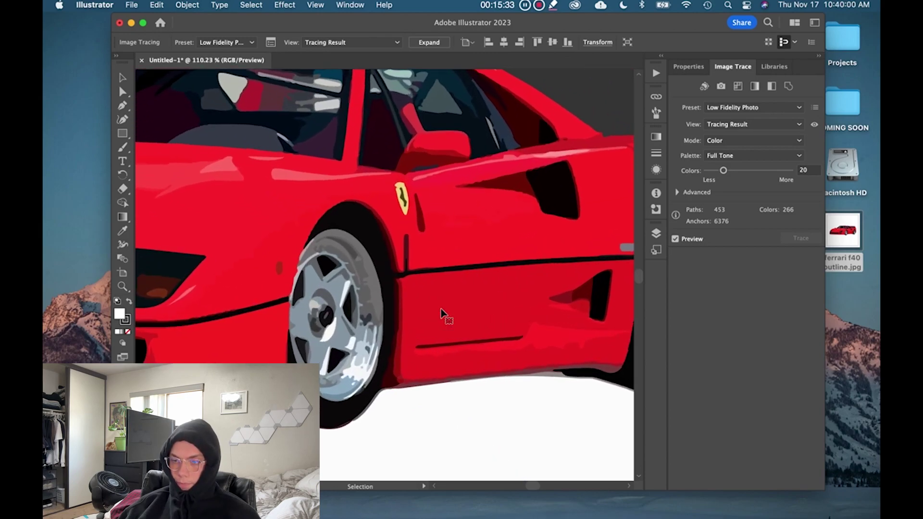
pyautogui.hscroll(-3, 269, 333)
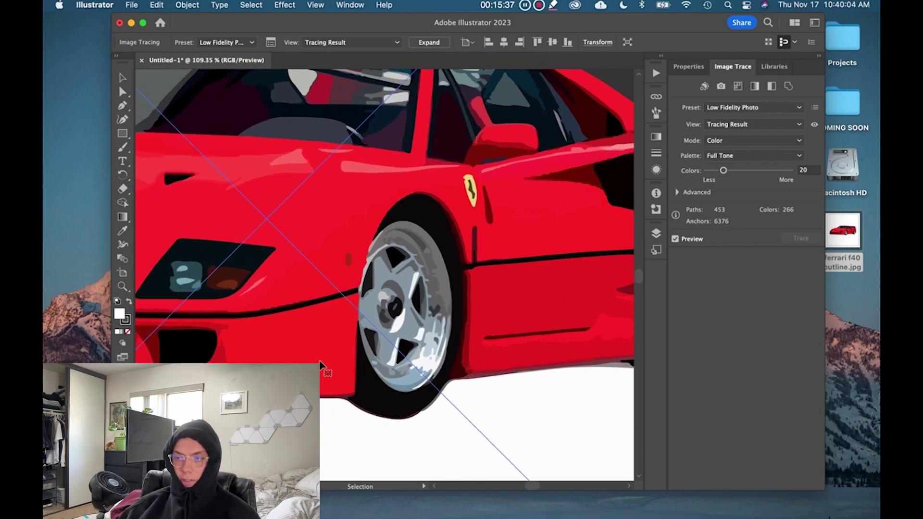
pyautogui.scroll(-4, 320, 365)
pyautogui.hscroll(-3, 320, 365)
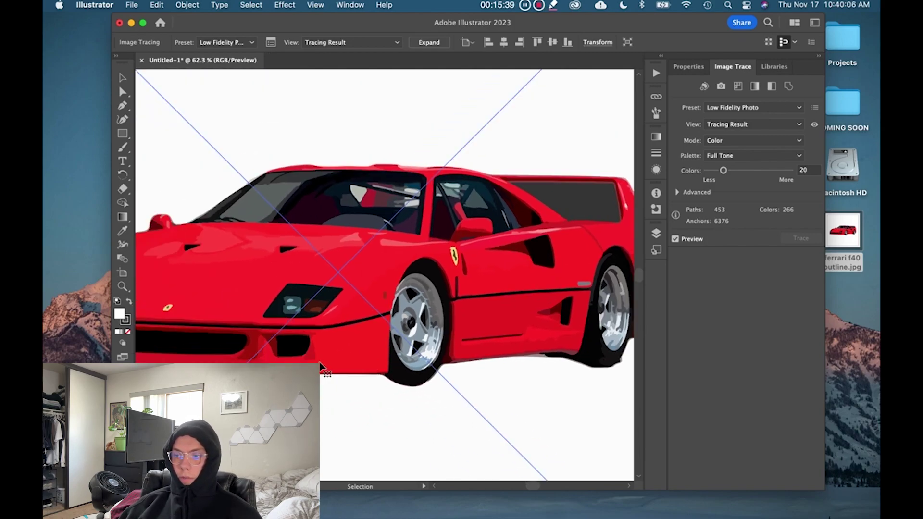
pyautogui.scroll(-2, 321, 366)
pyautogui.hscroll(-3, 321, 366)
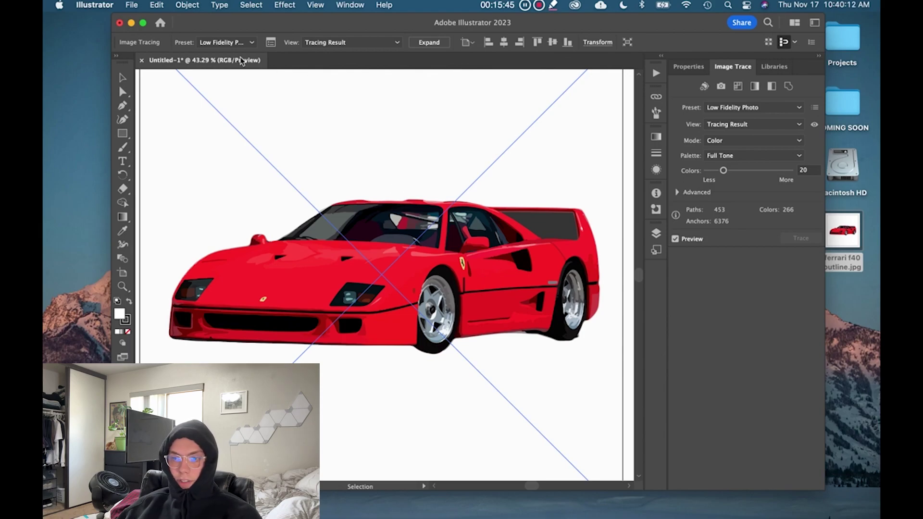
# Retrace the red car with the 16 Colors preset and set the limited palette to 8 colors
pyautogui.click(236, 43)
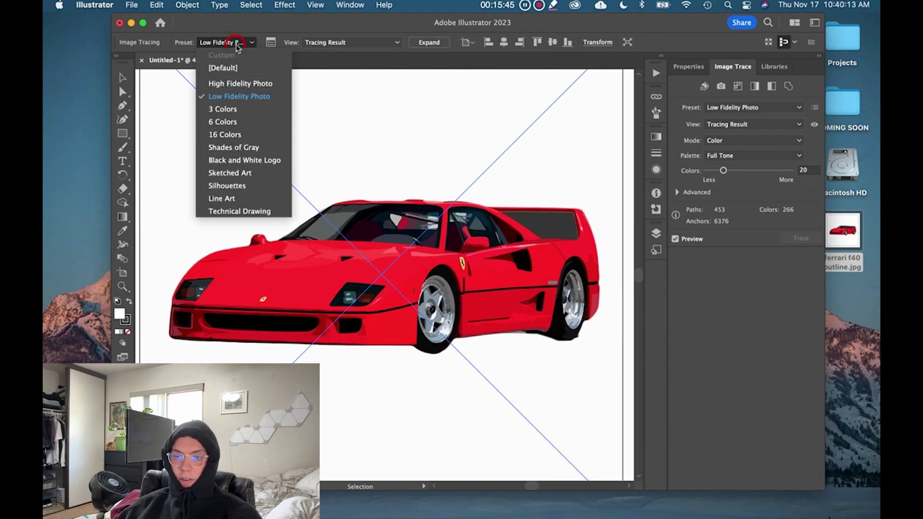
pyautogui.click(240, 136)
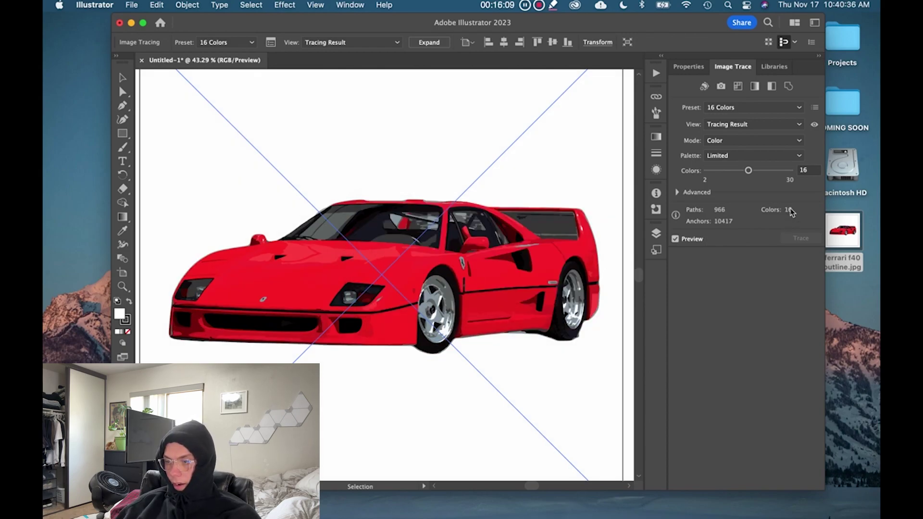
pyautogui.click(811, 170)
pyautogui.write('8')
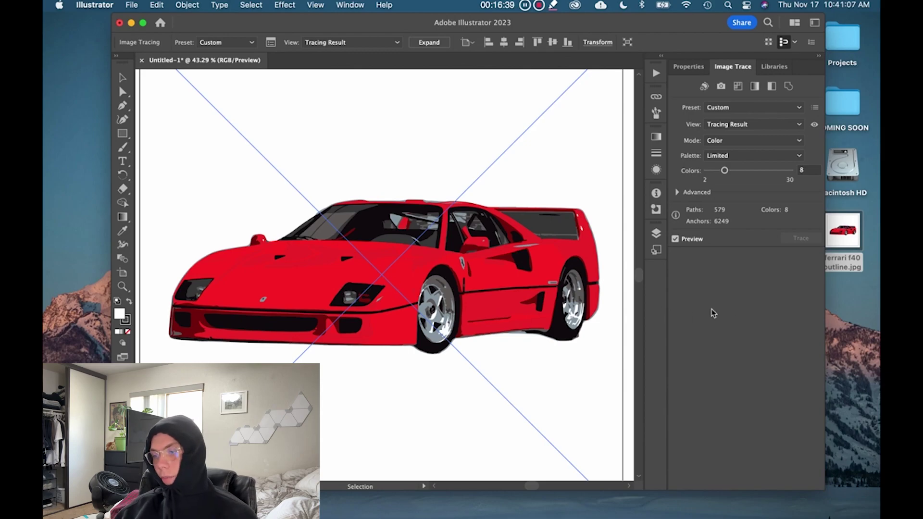
pyautogui.click(248, 43)
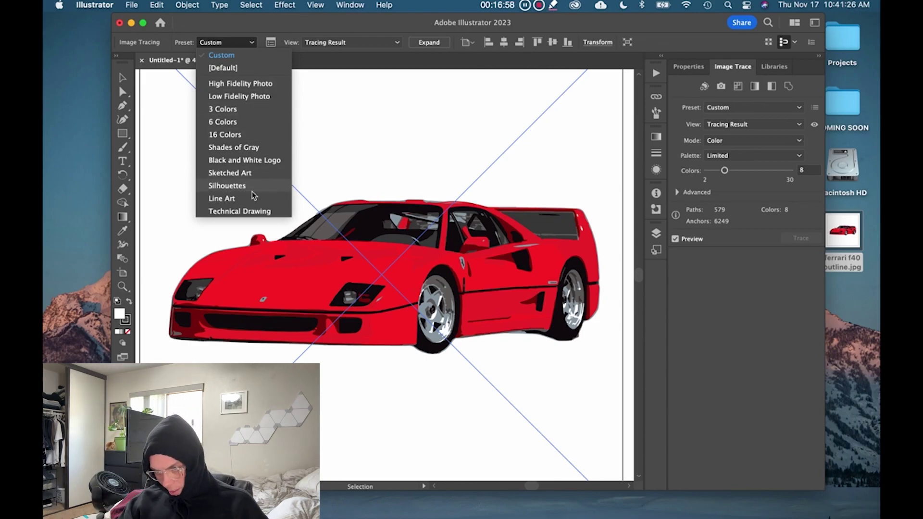
pyautogui.click(247, 43)
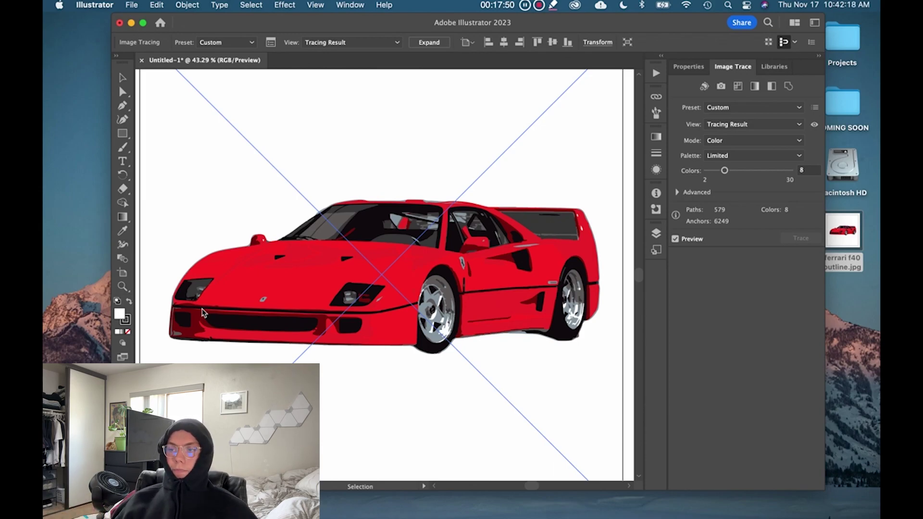
pyautogui.scroll(-2, 332, 342)
pyautogui.hscroll(-2, 331, 343)
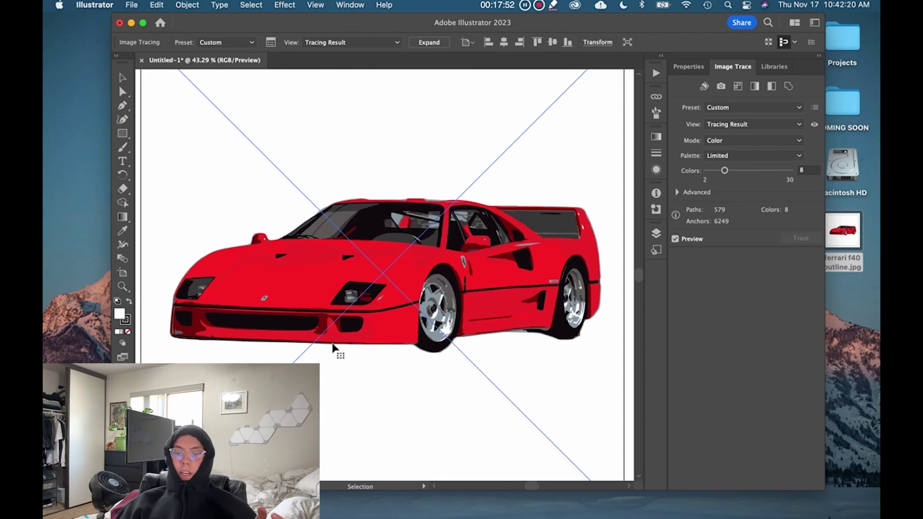
pyautogui.hscroll(2, 332, 344)
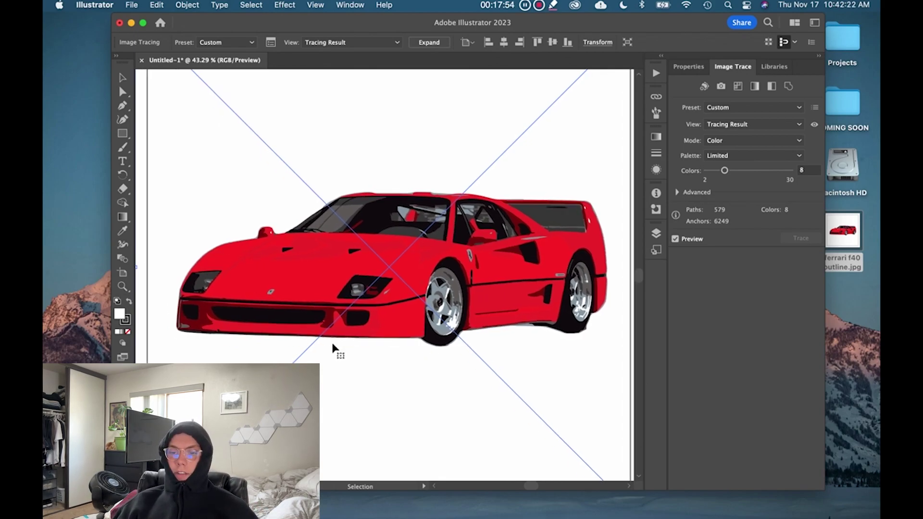
pyautogui.hscroll(2, 334, 347)
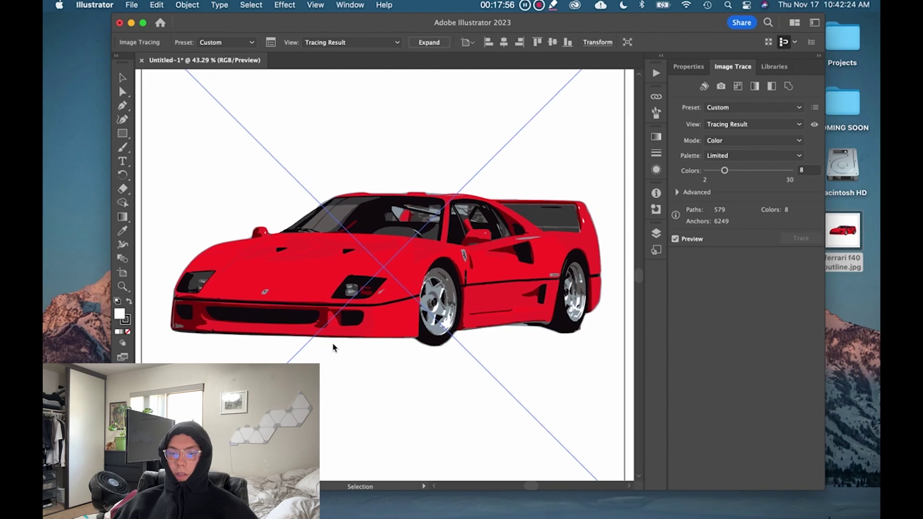